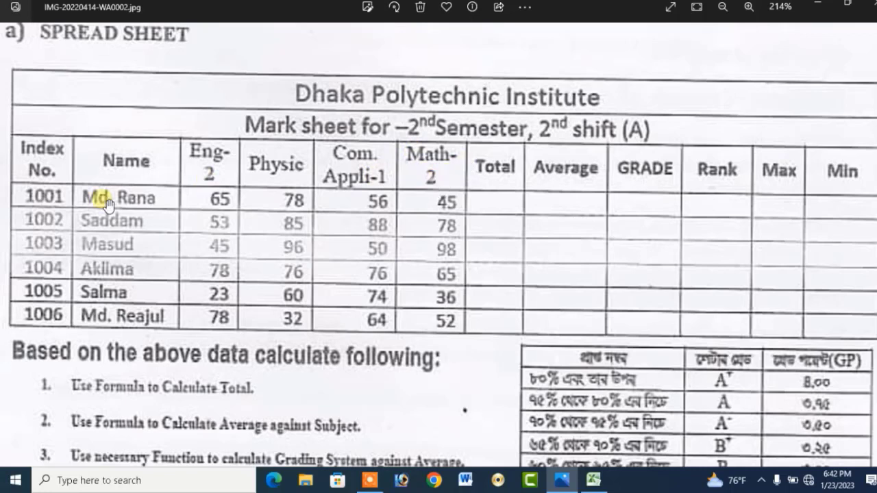
- Switch to the Excel workbook and merge and center the institute title across A1:L1
{"action": "left_click", "coordinate": [595, 483]}
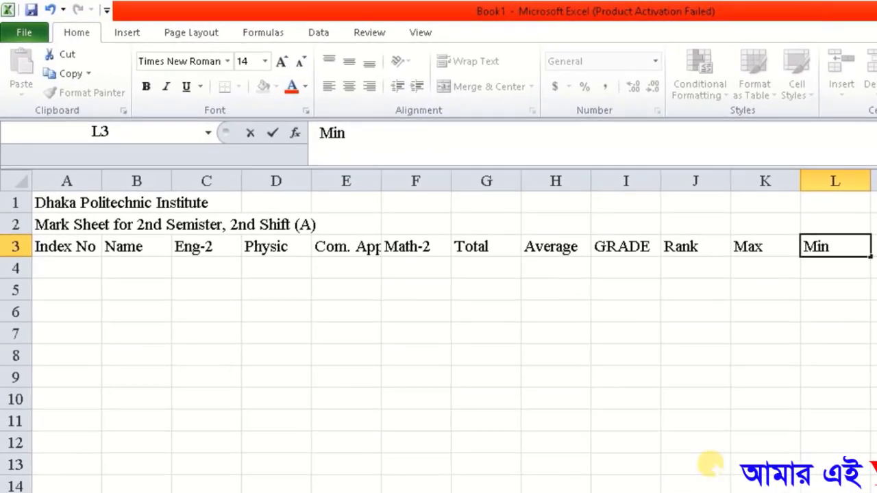
{"action": "left_click", "coordinate": [657, 483]}
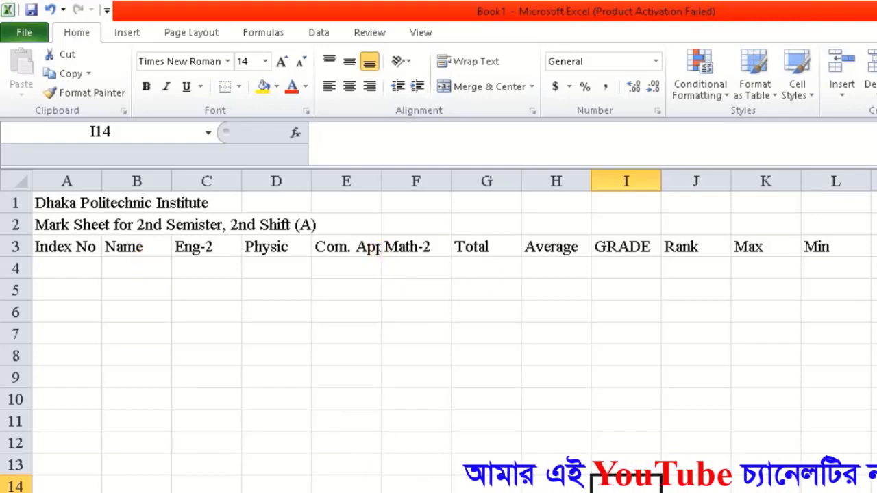
{"action": "key", "text": "alt+Tab"}
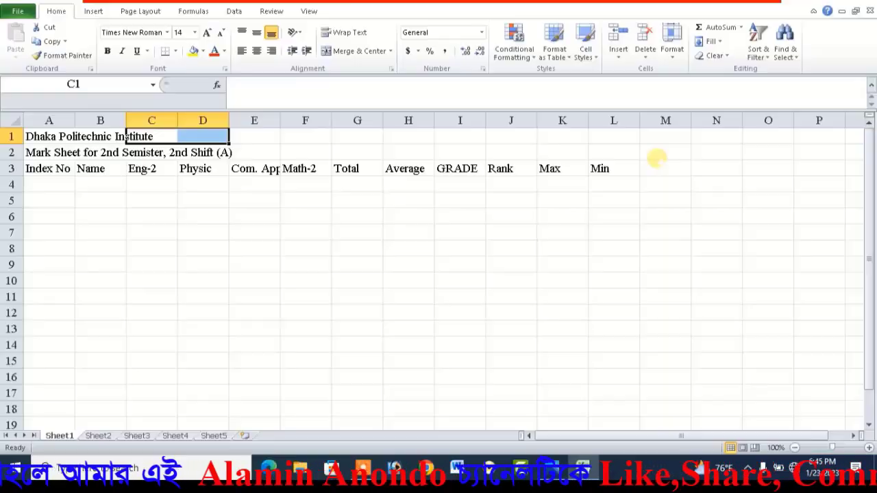
{"action": "left_click_drag", "start_coordinate": [613, 135], "coordinate": [63, 135]}
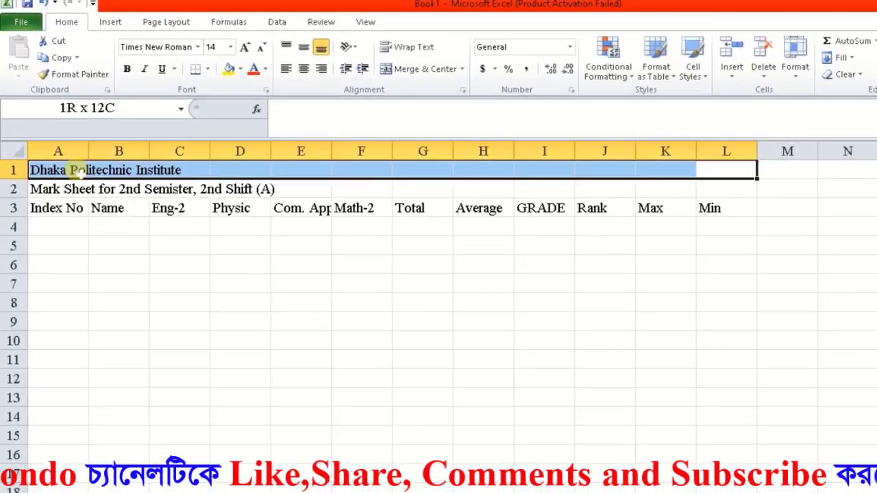
{"action": "left_click_drag", "start_coordinate": [76, 170], "coordinate": [73, 170]}
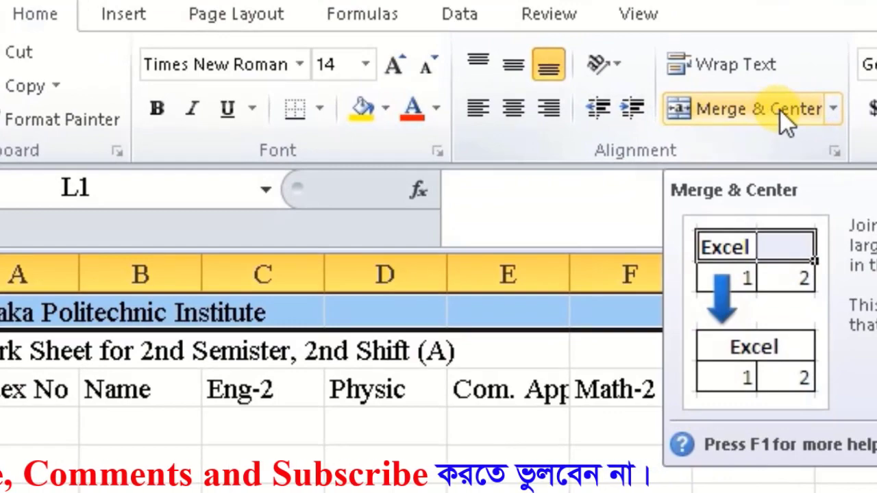
{"action": "left_click", "coordinate": [780, 111]}
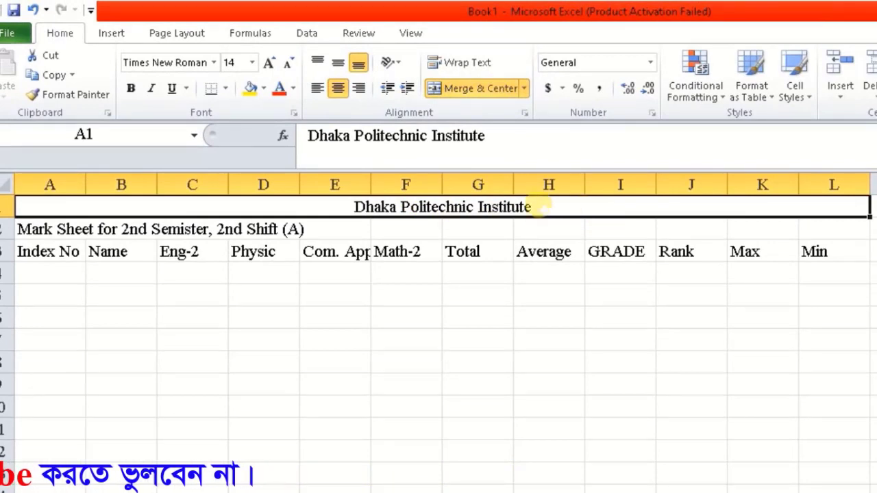
- Format the institute title in row 1 as bold with font size 20
{"action": "left_click", "coordinate": [273, 63]}
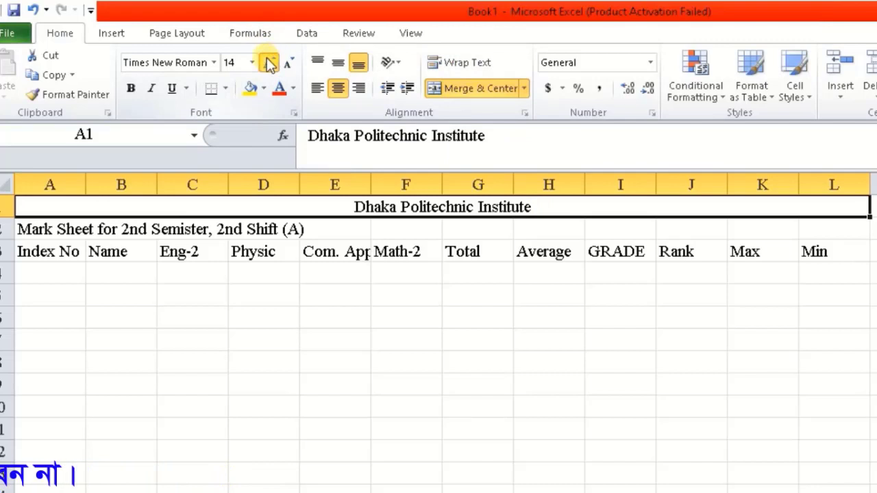
{"action": "left_click", "coordinate": [271, 63]}
{"action": "left_click", "coordinate": [271, 63]}
{"action": "left_click", "coordinate": [271, 63]}
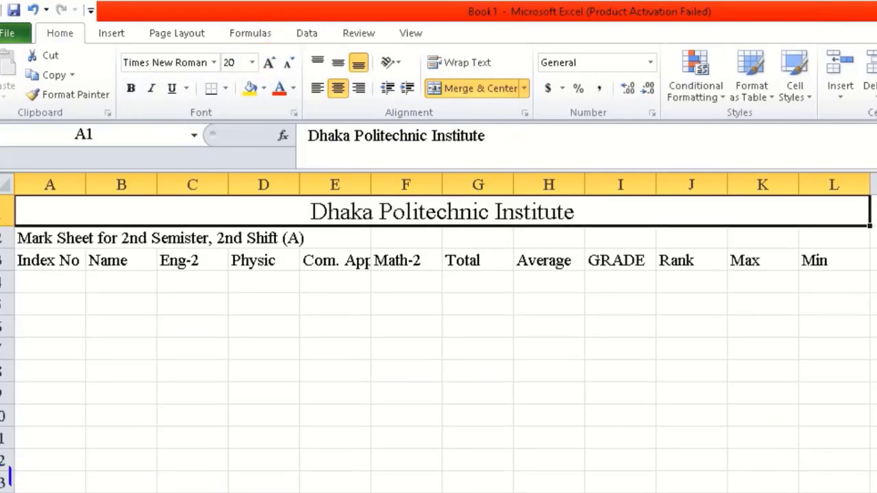
{"action": "left_click", "coordinate": [131, 89]}
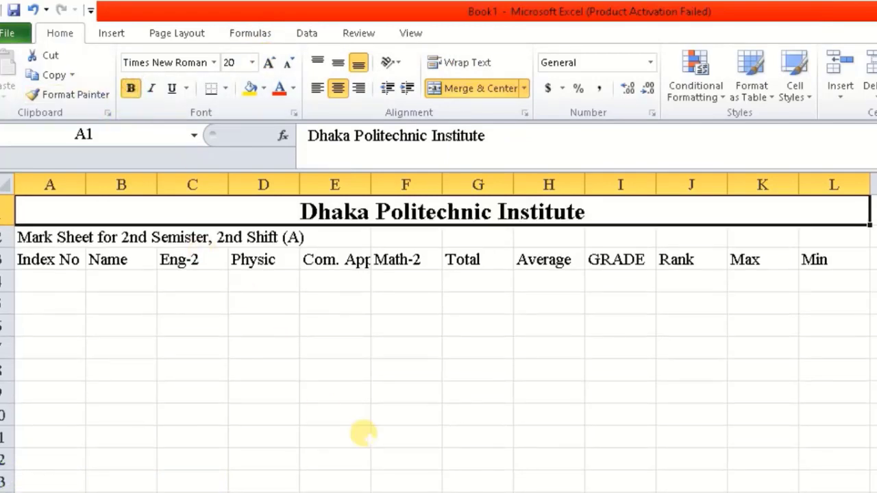
- Merge and center the Mark Sheet subtitle across A2:L2 and enlarge its font to size 16
{"action": "left_click", "coordinate": [26, 240]}
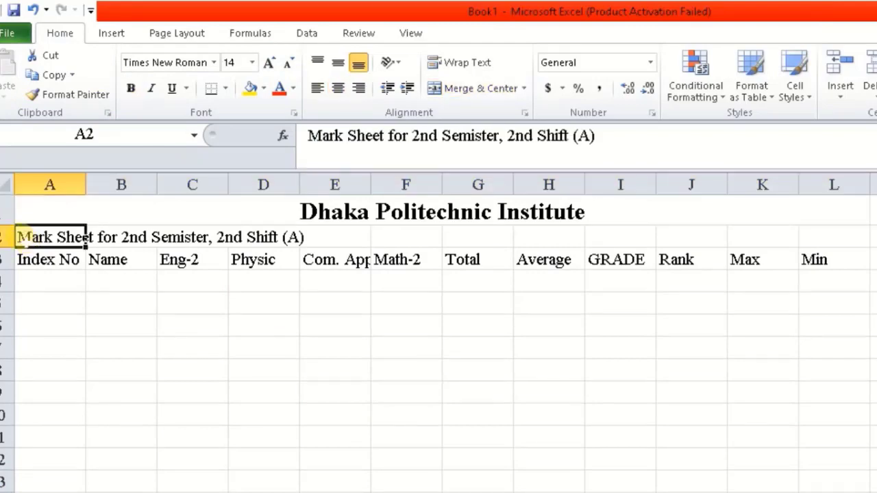
{"action": "left_click_drag", "start_coordinate": [20, 237], "coordinate": [807, 250]}
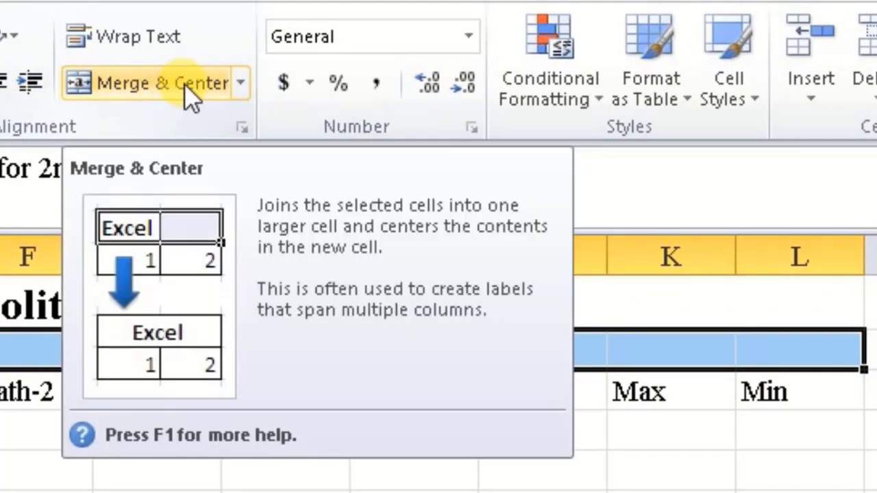
{"action": "left_click", "coordinate": [184, 84]}
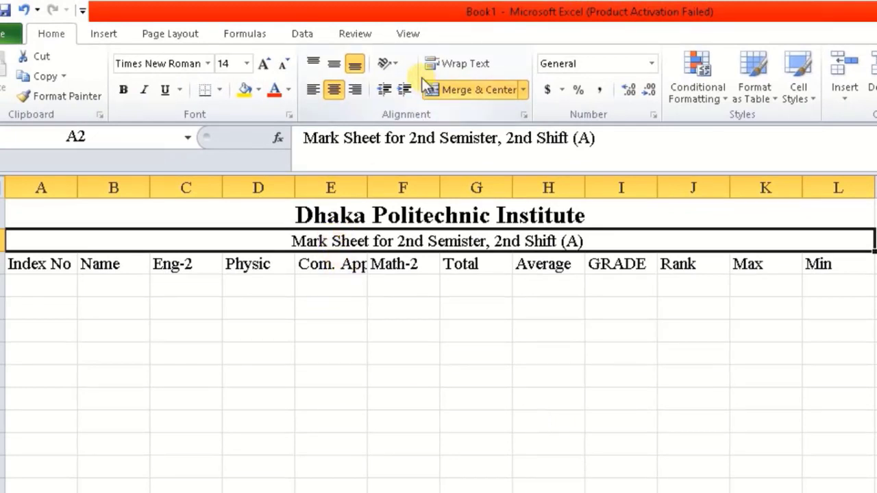
{"action": "left_click", "coordinate": [265, 63]}
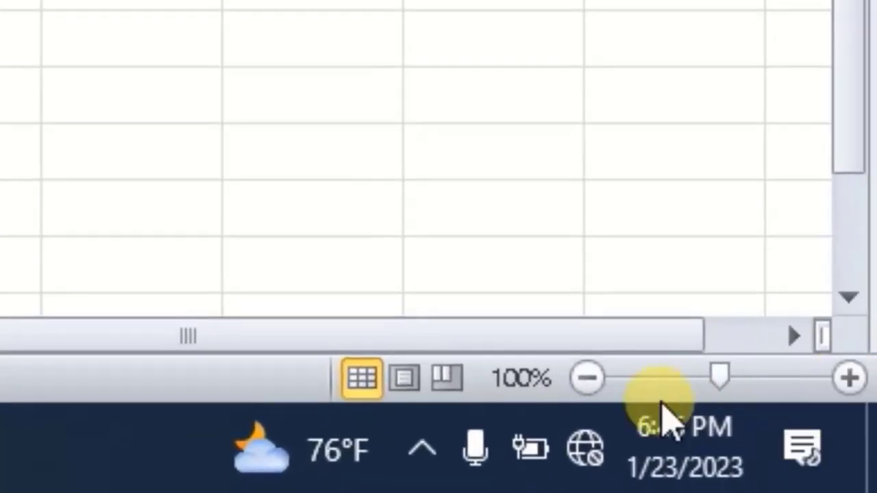
- Set the worksheet zoom to 130%
{"action": "left_click", "coordinate": [582, 381]}
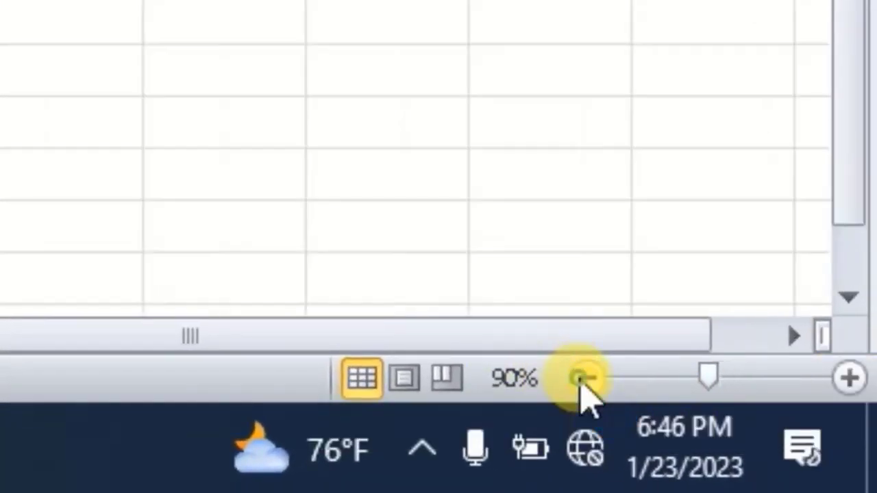
{"action": "left_click", "coordinate": [582, 381]}
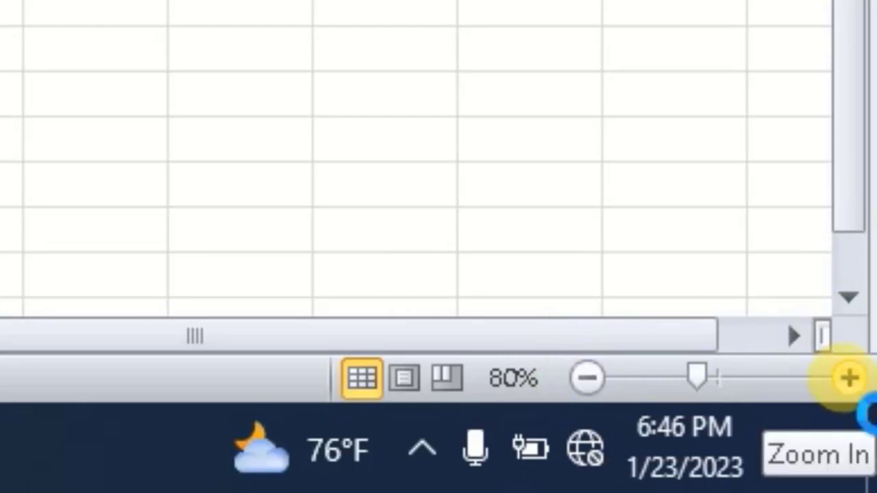
{"action": "left_click", "coordinate": [848, 381]}
{"action": "left_click", "coordinate": [848, 381]}
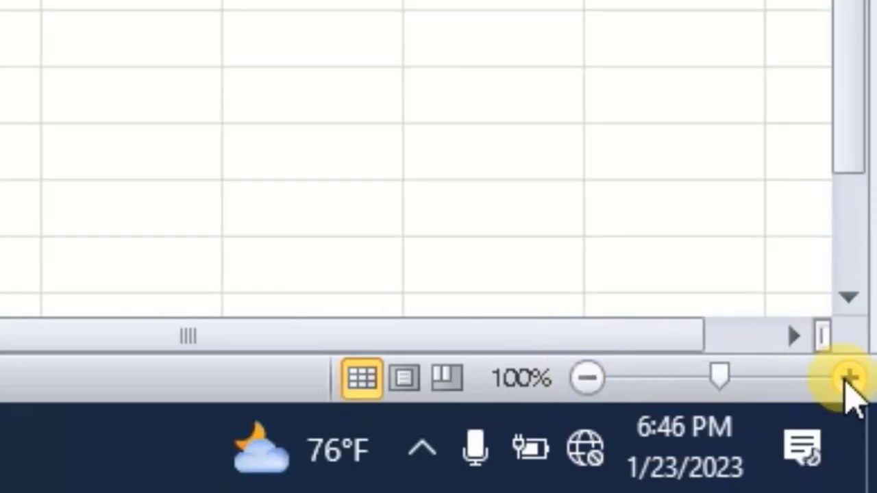
{"action": "left_click", "coordinate": [848, 381]}
{"action": "left_click", "coordinate": [848, 381]}
{"action": "left_click", "coordinate": [848, 381]}
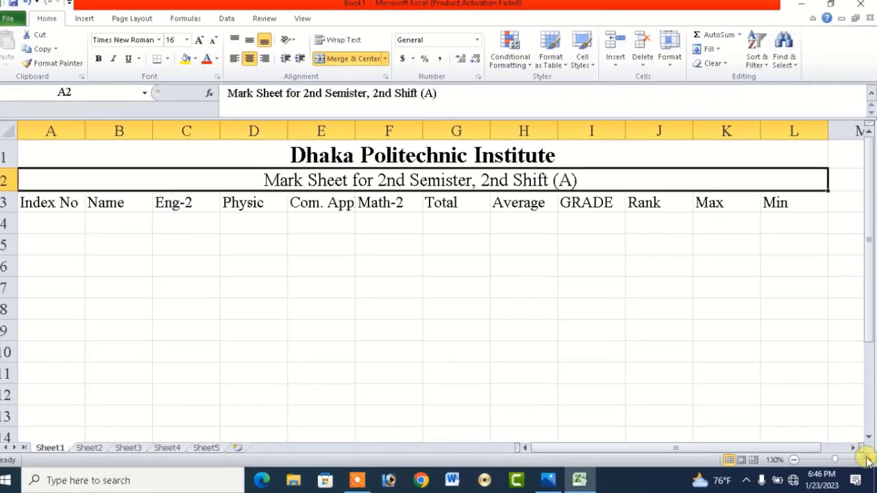
{"action": "left_click", "coordinate": [867, 461]}
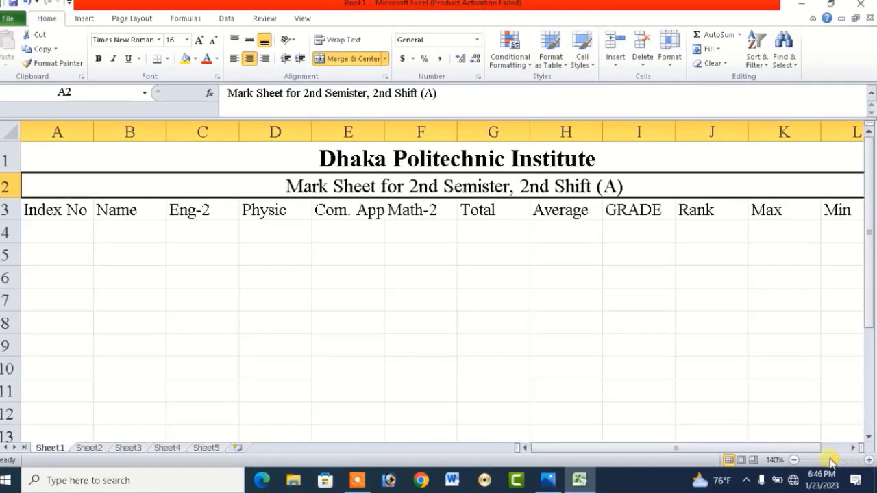
{"action": "left_click", "coordinate": [793, 460]}
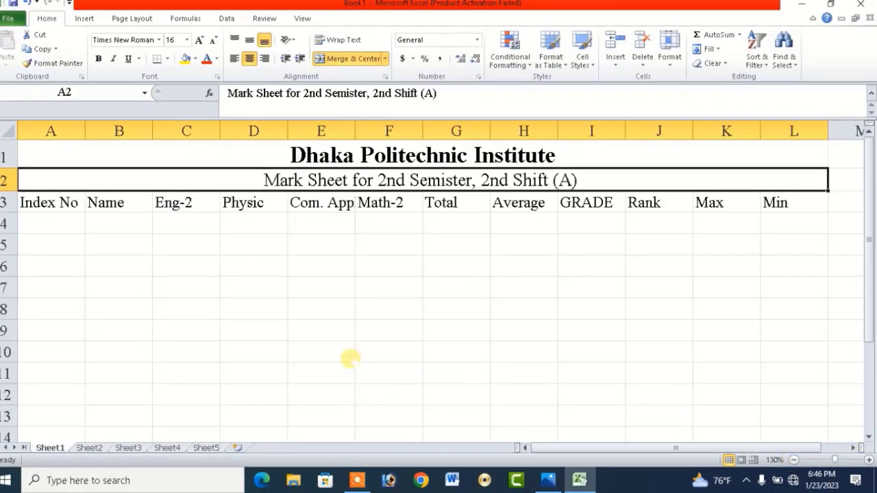
{"action": "left_click", "coordinate": [310, 297]}
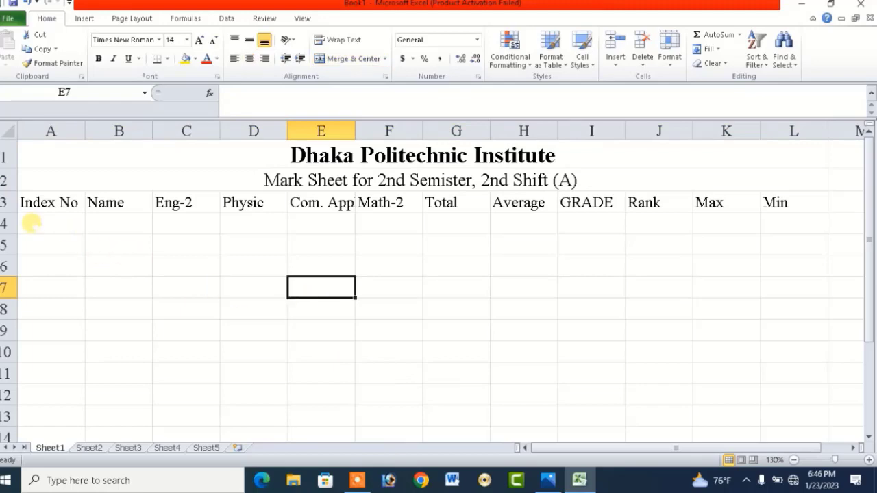
- Enter index number 1001 in A4, copy it down to A5 and change the copy to 1002
{"action": "left_click", "coordinate": [32, 222]}
{"action": "type", "text": "1001"}
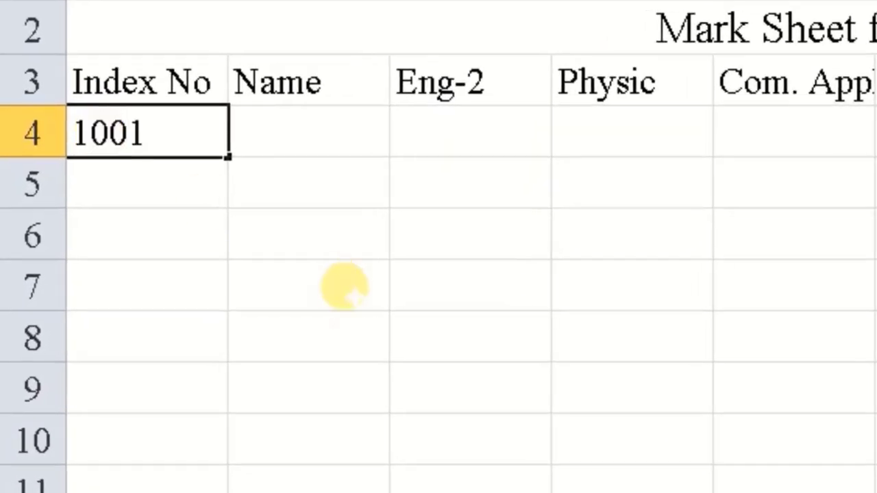
{"action": "left_click", "coordinate": [366, 301]}
{"action": "left_click", "coordinate": [184, 134]}
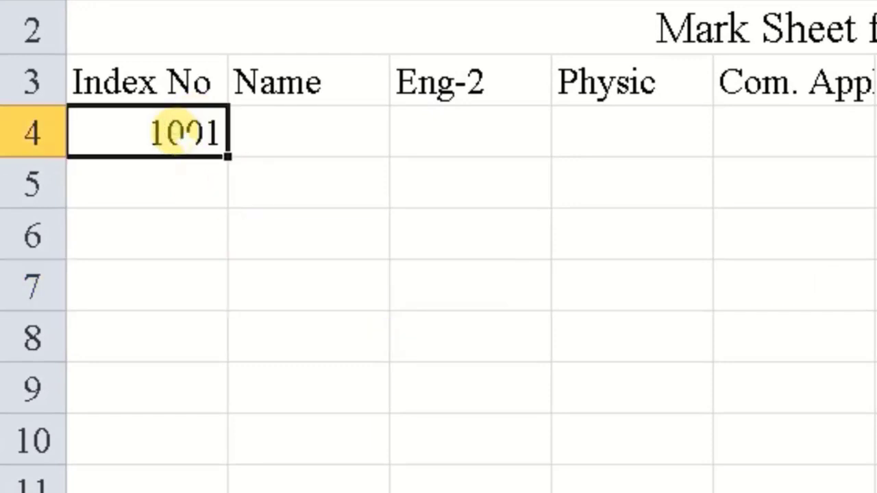
{"action": "left_click_drag", "start_coordinate": [228, 155], "coordinate": [214, 190]}
{"action": "left_click", "coordinate": [225, 180]}
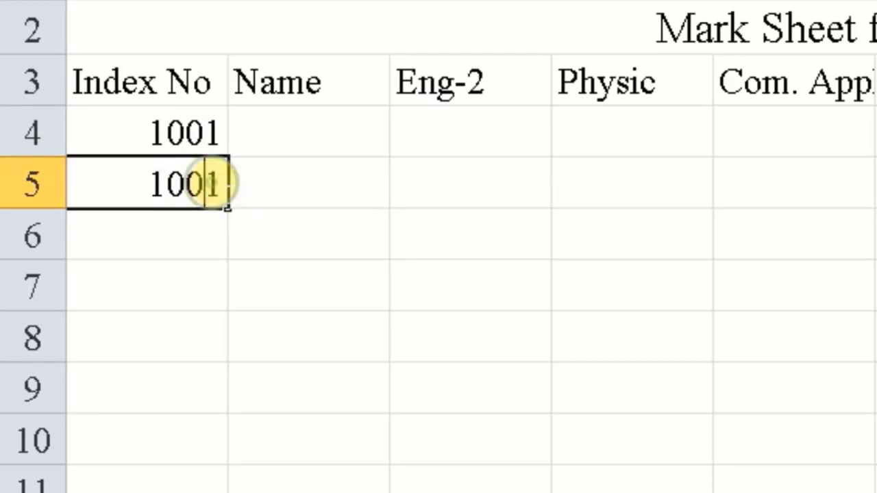
{"action": "key", "text": "F2"}
{"action": "key", "text": "BackSpace"}
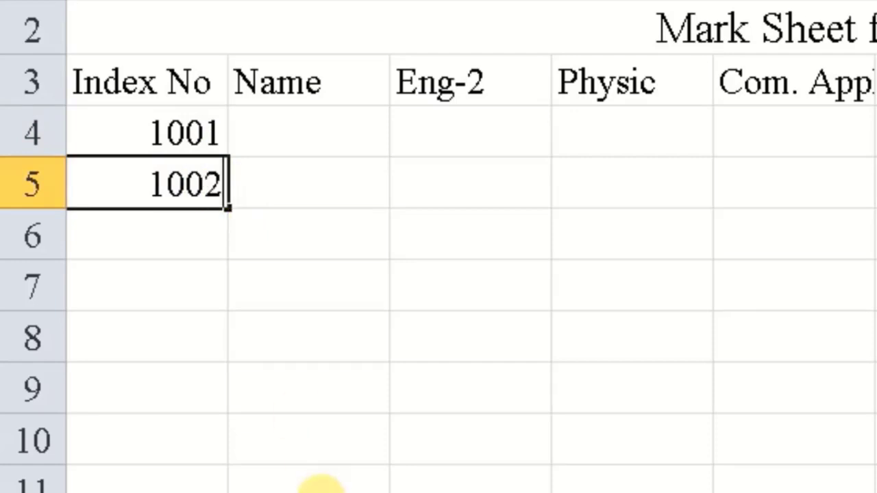
{"action": "left_click", "coordinate": [377, 451]}
- Extend the index number series from A4:A5 down to 1006 in A9
{"action": "left_click", "coordinate": [179, 144]}
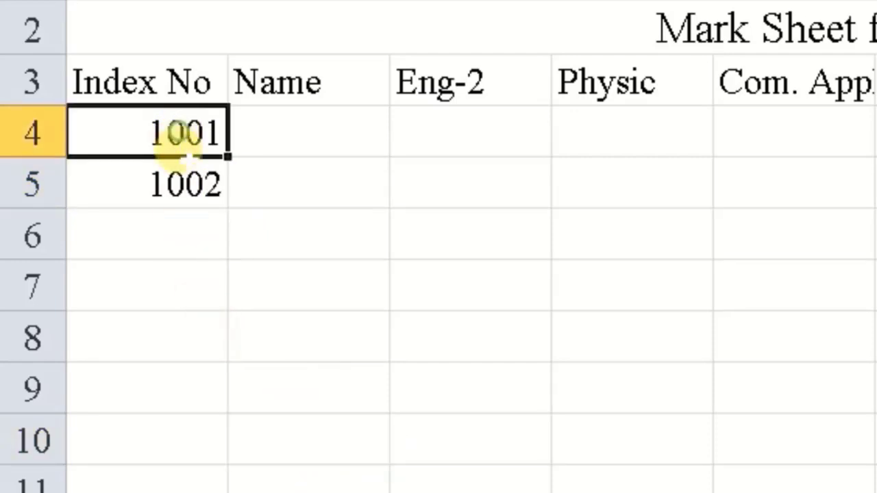
{"action": "left_click_drag", "start_coordinate": [185, 154], "coordinate": [196, 176]}
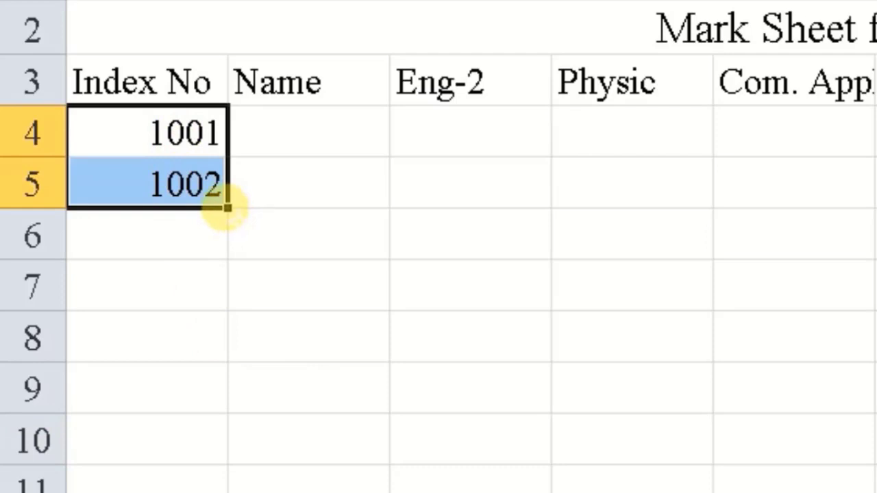
{"action": "left_click_drag", "start_coordinate": [226, 206], "coordinate": [221, 424]}
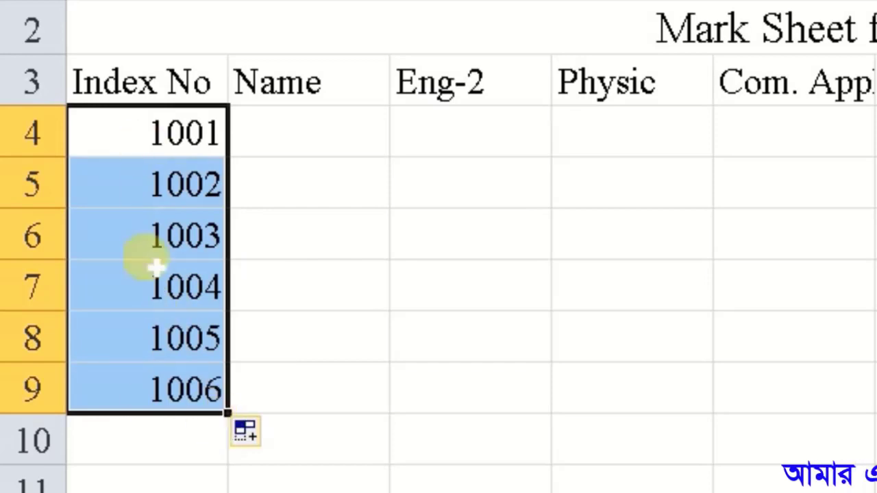
{"action": "left_click", "coordinate": [363, 372]}
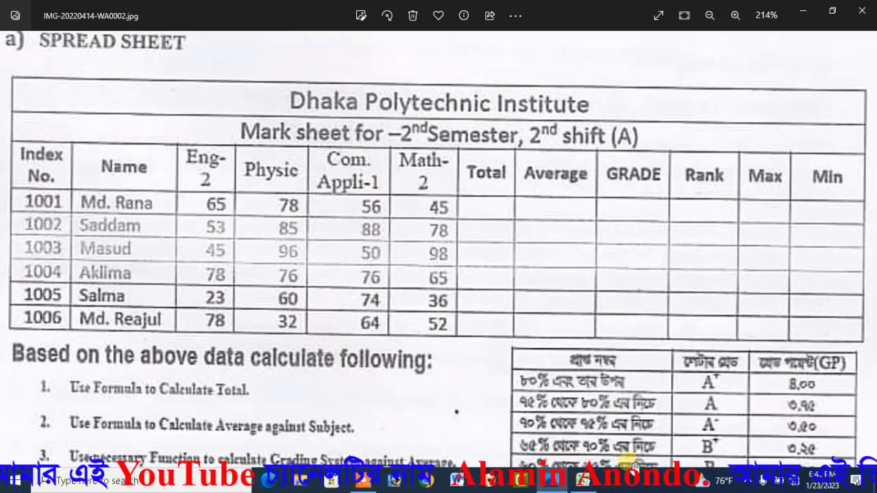
- Return to the Excel workbook and apply All Borders to the whole mark sheet table, A1:L9
{"action": "left_click", "coordinate": [583, 481]}
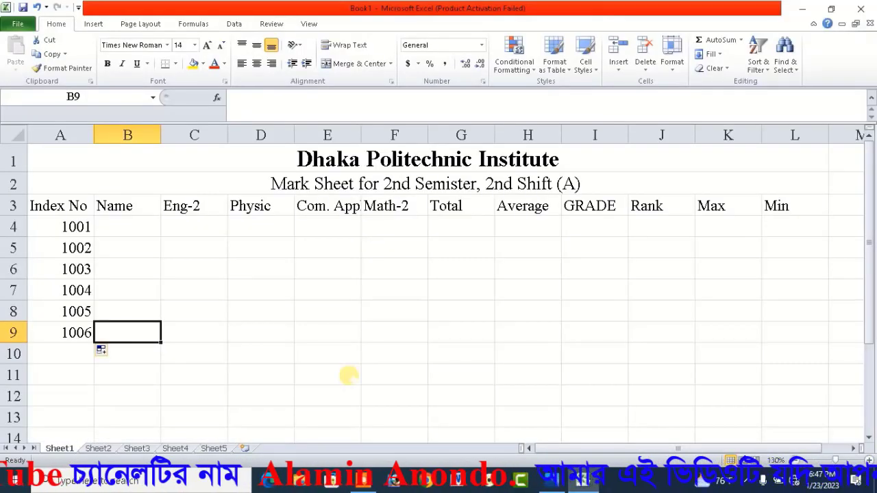
{"action": "left_click", "coordinate": [43, 159]}
{"action": "left_click_drag", "start_coordinate": [44, 159], "coordinate": [488, 328]}
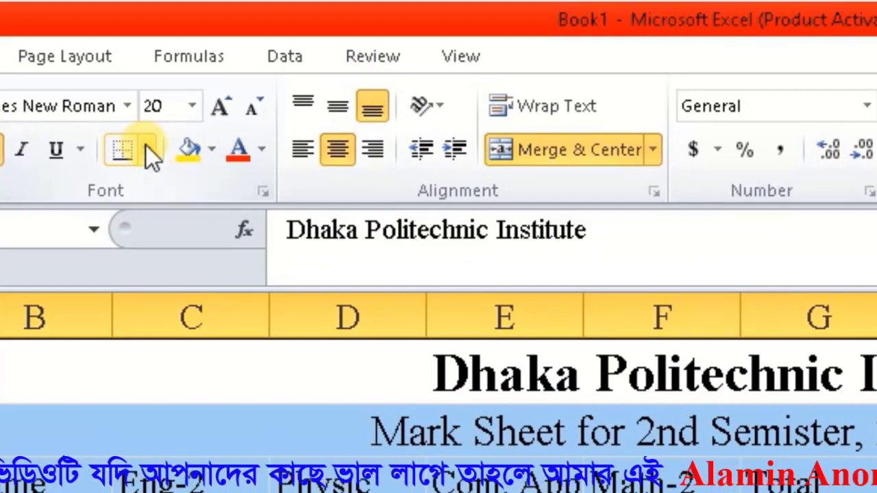
{"action": "left_click", "coordinate": [147, 150]}
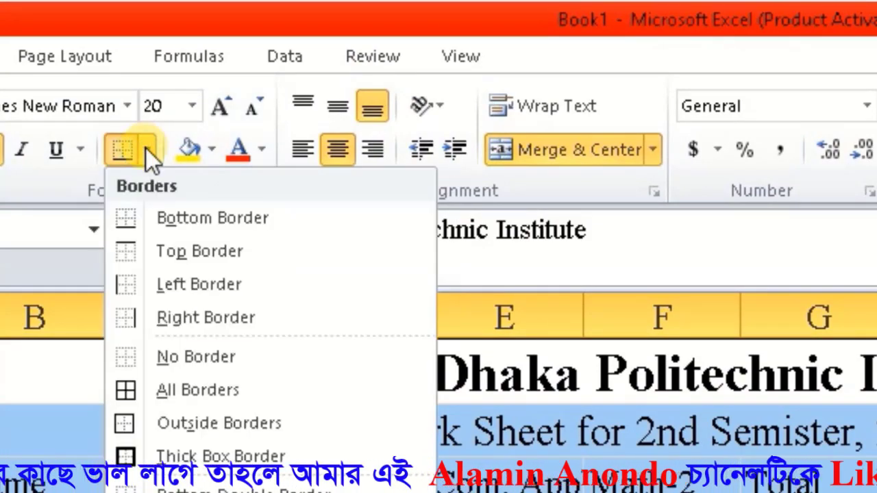
{"action": "left_click", "coordinate": [192, 390]}
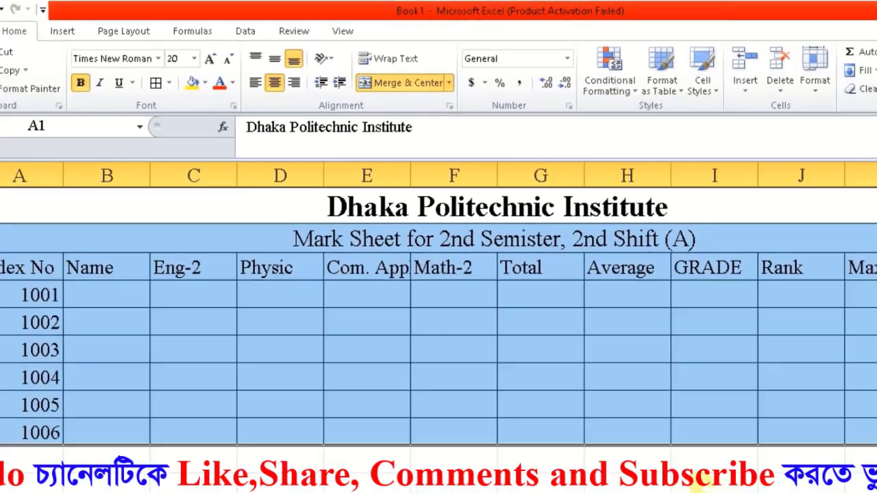
{"action": "left_click", "coordinate": [586, 374]}
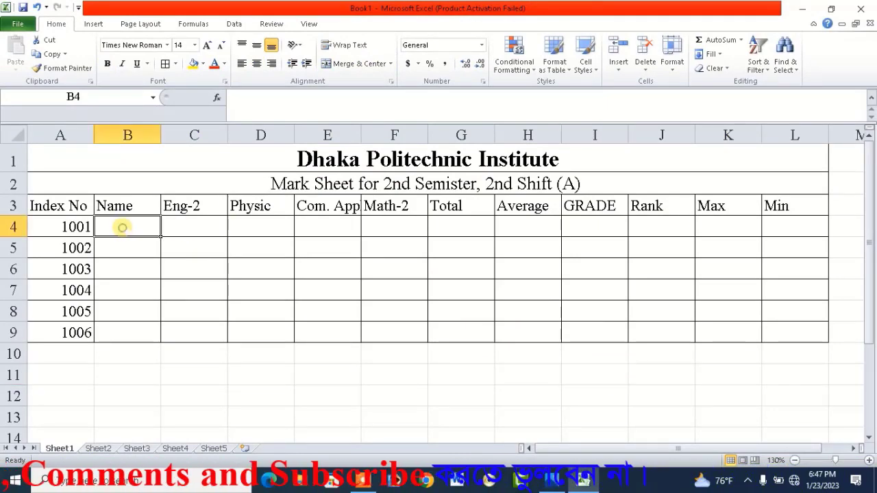
- Consult the reference image and fill B4:F9 with the six students' names and their Eng-2, Physic, Com. Appli-1 and Math-2 marks
{"action": "left_click", "coordinate": [555, 483]}
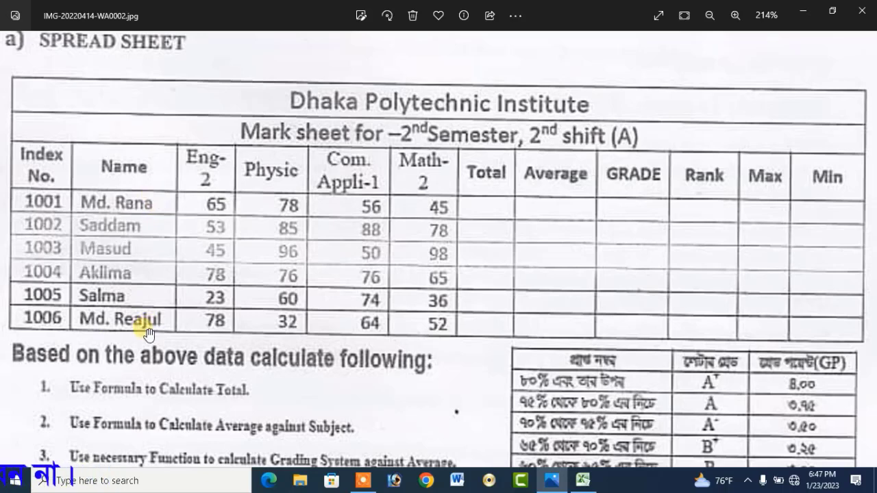
{"action": "left_click", "coordinate": [580, 484]}
{"action": "left_click", "coordinate": [123, 227]}
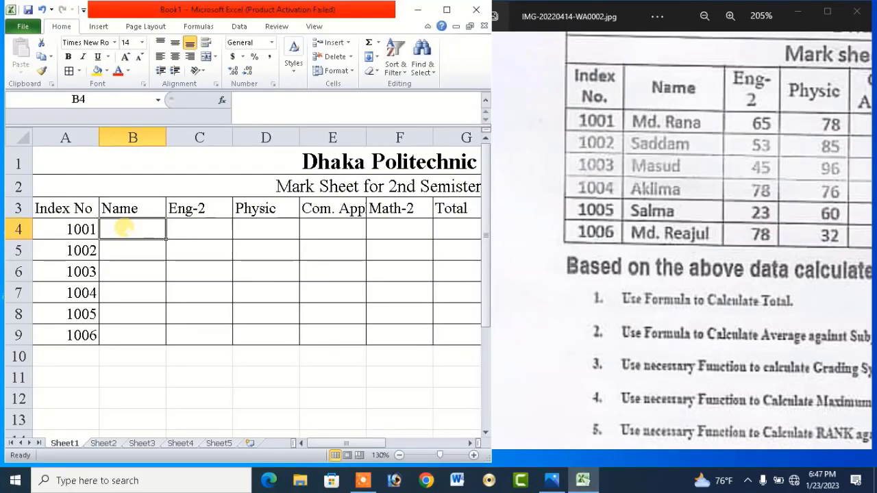
{"action": "type", "text": "ma"}
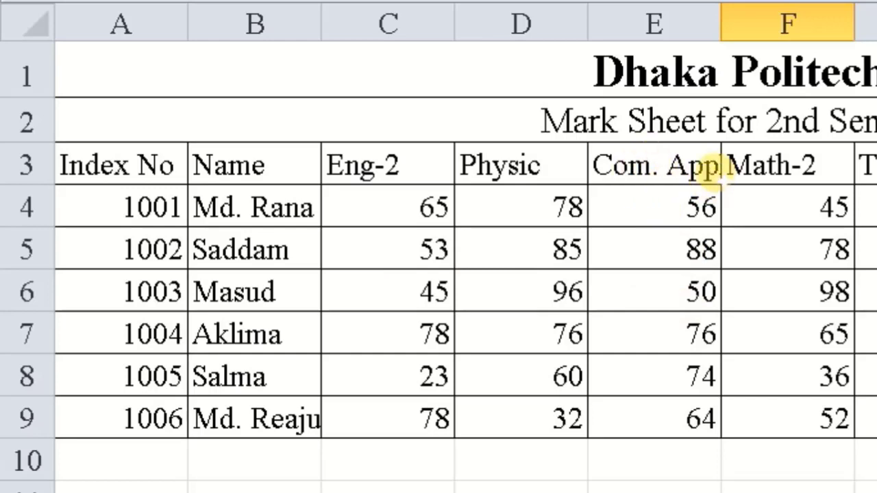
{"action": "left_click", "coordinate": [669, 170]}
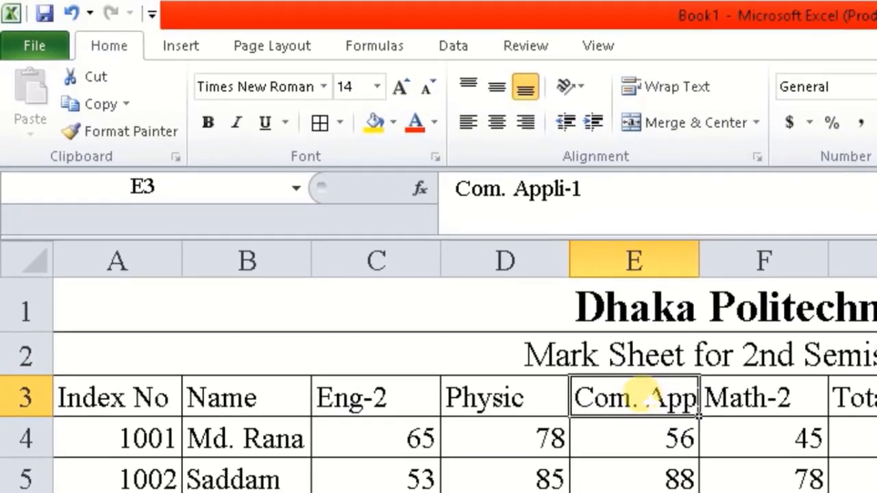
{"action": "left_click", "coordinate": [683, 86]}
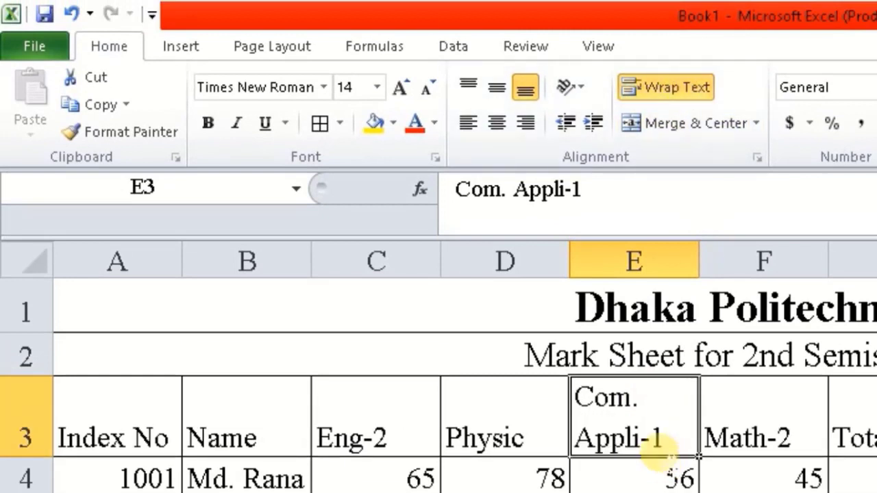
{"action": "left_click", "coordinate": [669, 89]}
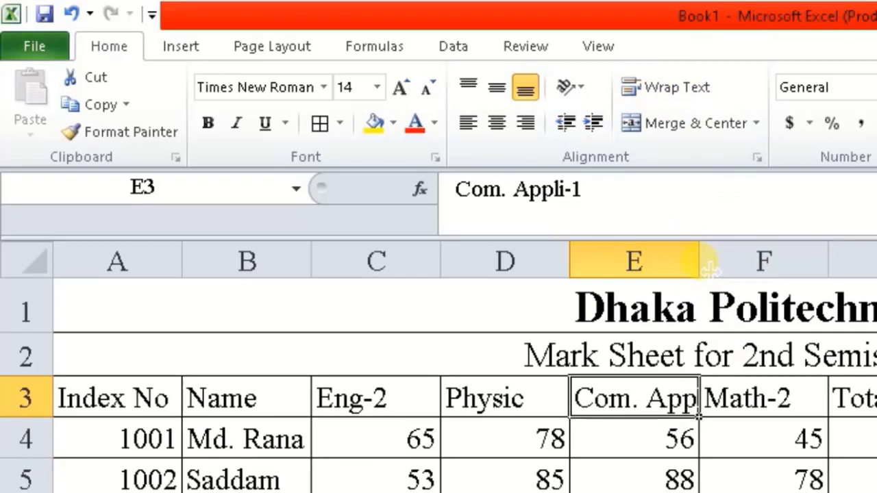
- Widen column E to fit its Com. Appli-1 header and center the contents of A3:L9 horizontally
{"action": "left_click_drag", "start_coordinate": [708, 271], "coordinate": [762, 267]}
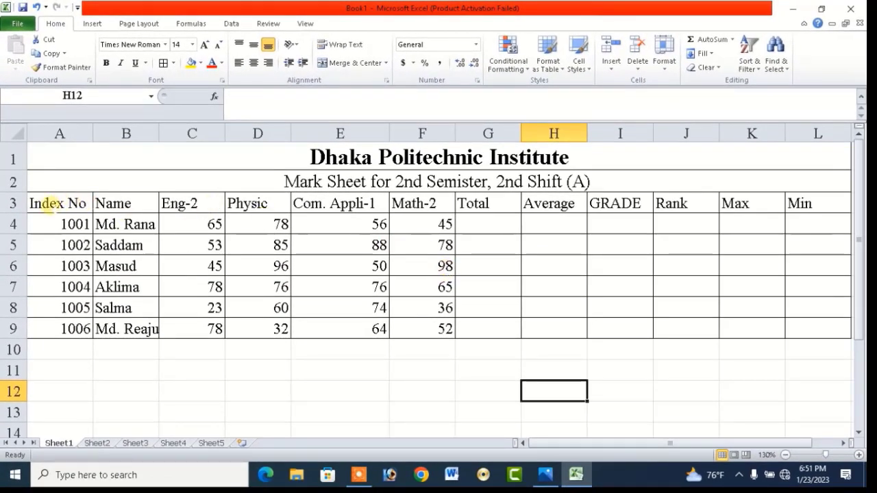
{"action": "left_click_drag", "start_coordinate": [49, 206], "coordinate": [753, 332]}
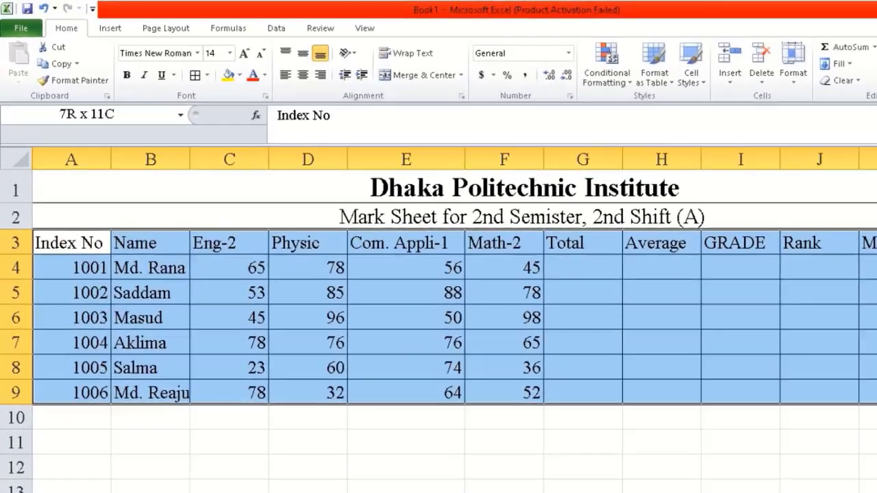
{"action": "left_click_drag", "start_coordinate": [868, 393], "coordinate": [876, 392]}
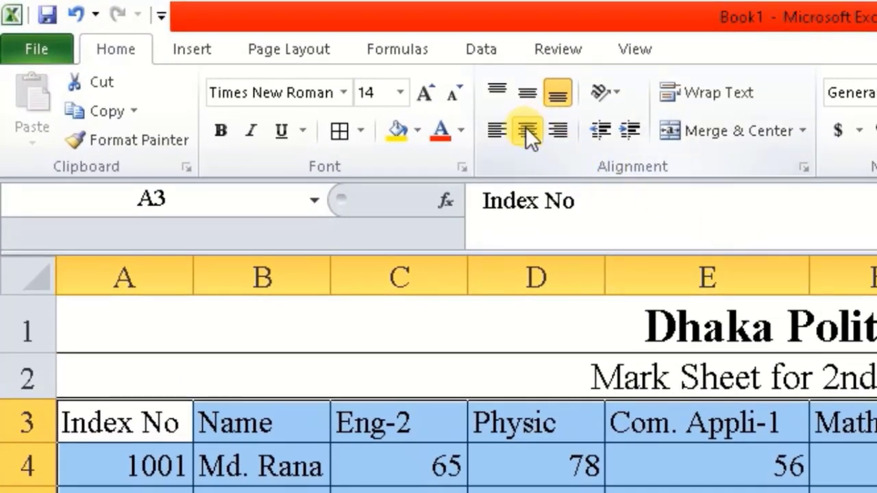
{"action": "left_click", "coordinate": [527, 129]}
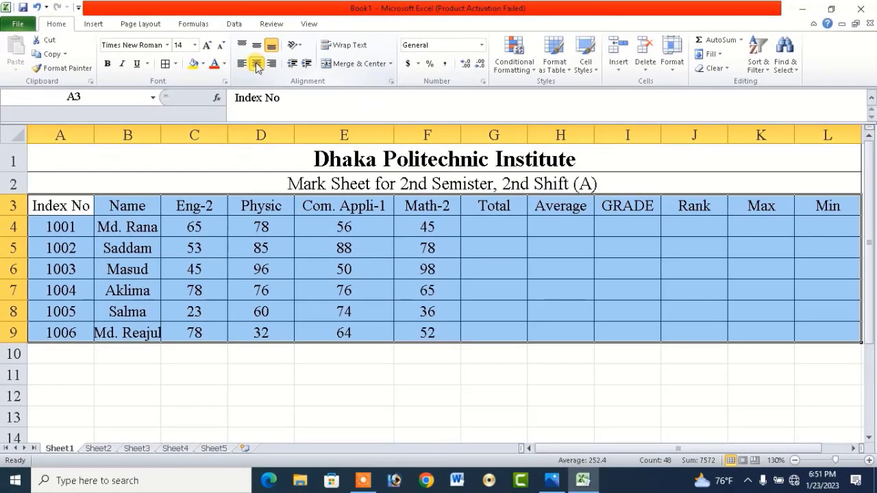
{"action": "left_click", "coordinate": [503, 274]}
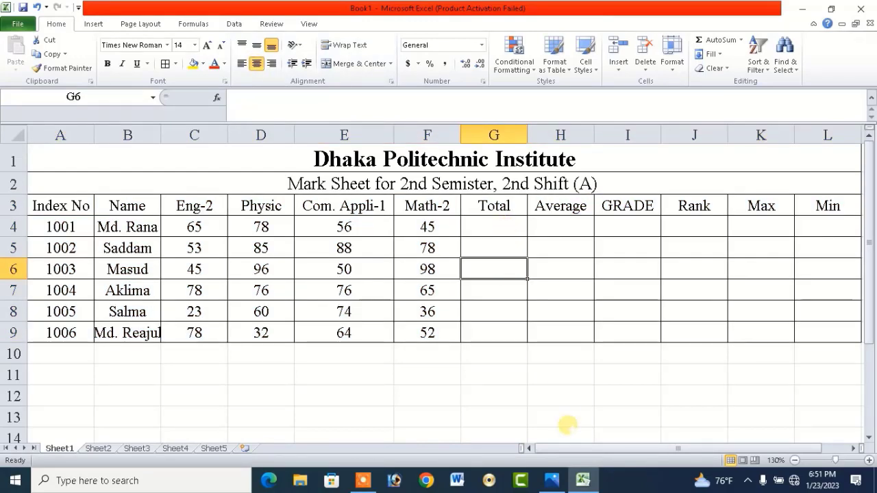
- Check the calculation tasks in the reference image and start a SUM formula in G4 for the first student's total
{"action": "left_click", "coordinate": [556, 481]}
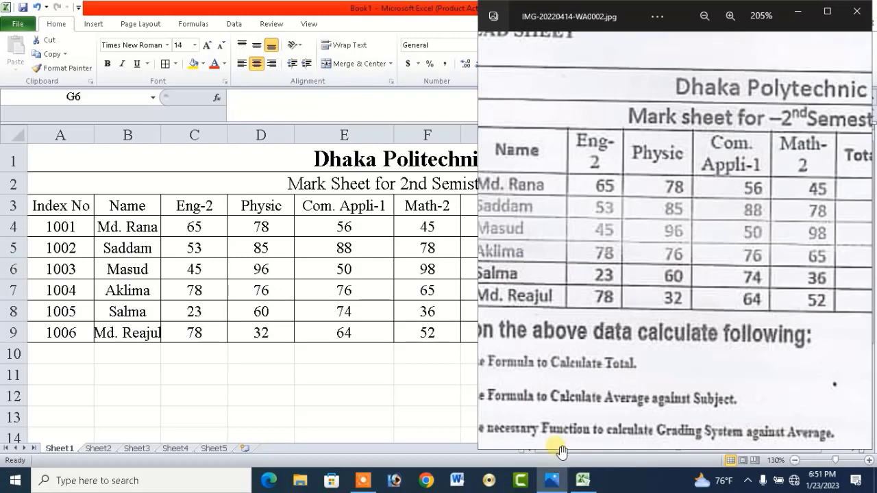
{"action": "left_click", "coordinate": [828, 11]}
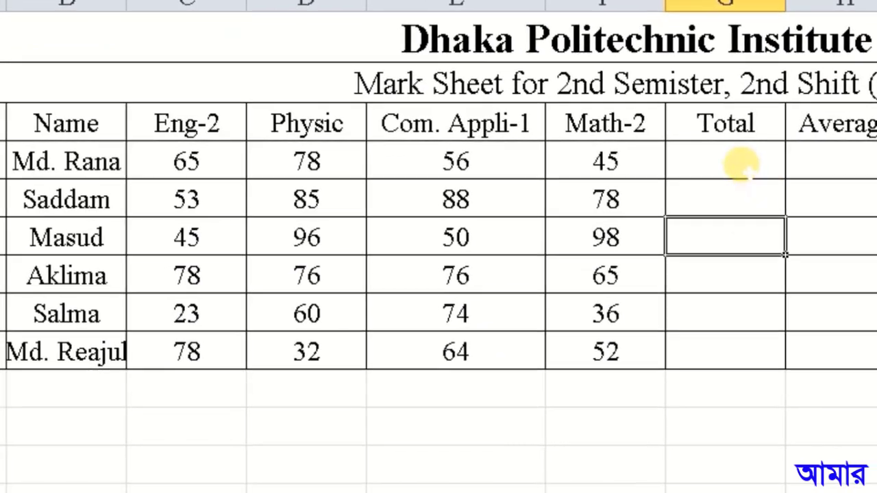
{"action": "left_click", "coordinate": [726, 161]}
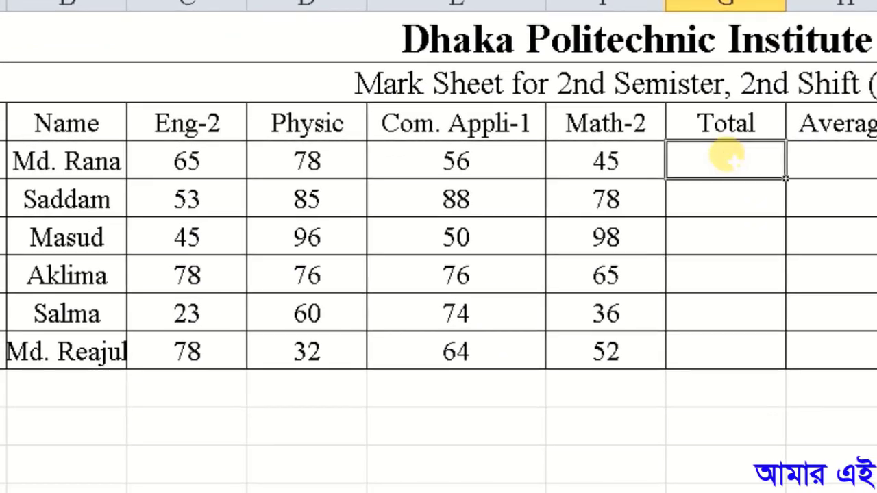
{"action": "type", "text": "=su"}
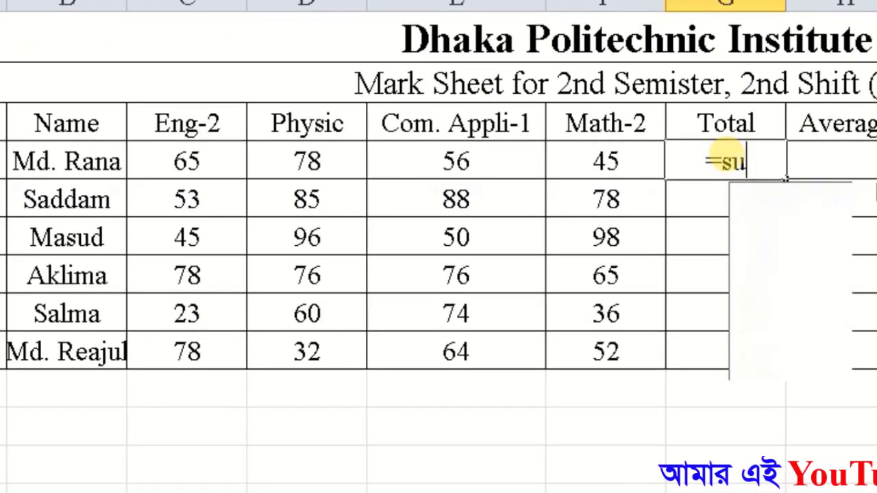
{"action": "type", "text": "m"}
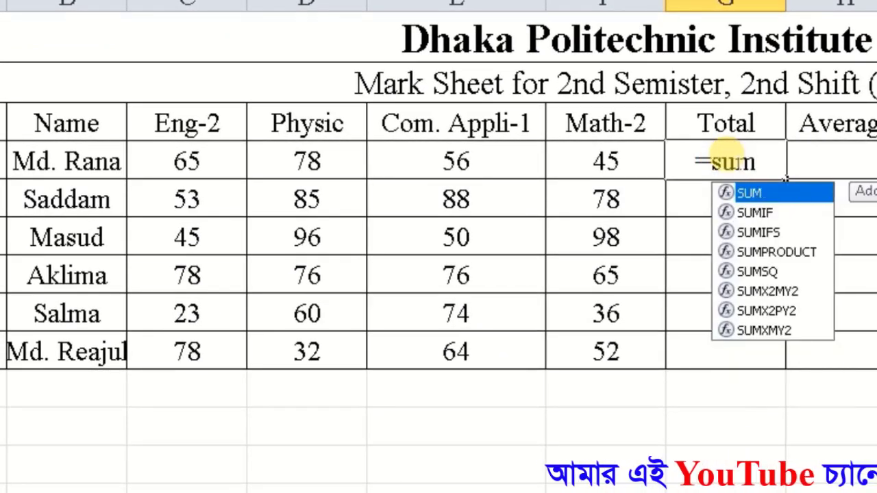
{"action": "type", "text": "("}
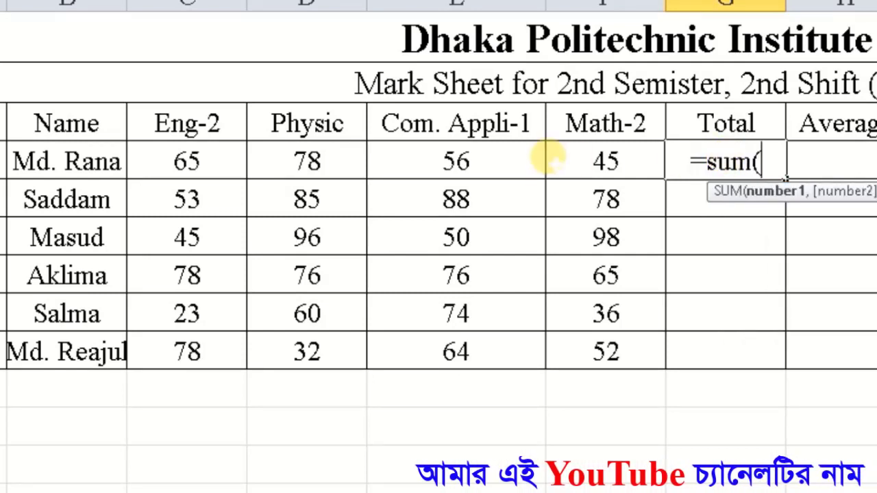
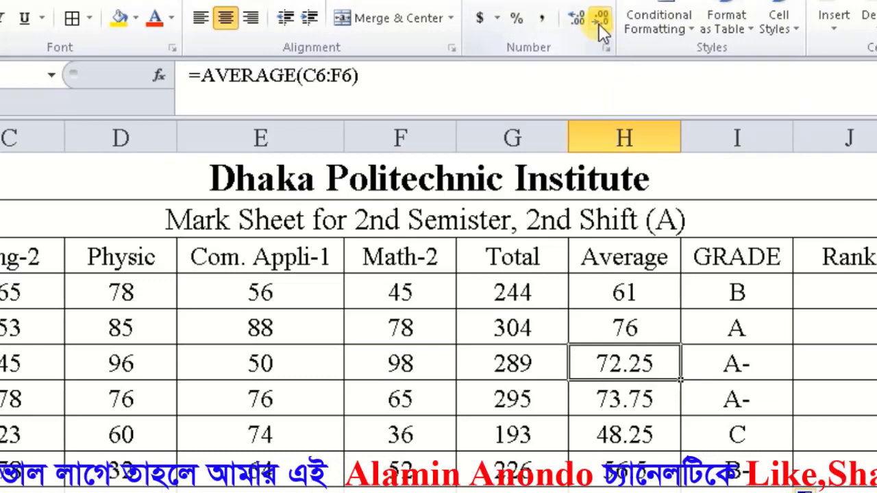
- Reduce the displayed averages in H6, H7, H8 and H9 to zero decimal places
{"action": "left_click", "coordinate": [599, 22]}
{"action": "left_click", "coordinate": [600, 25]}
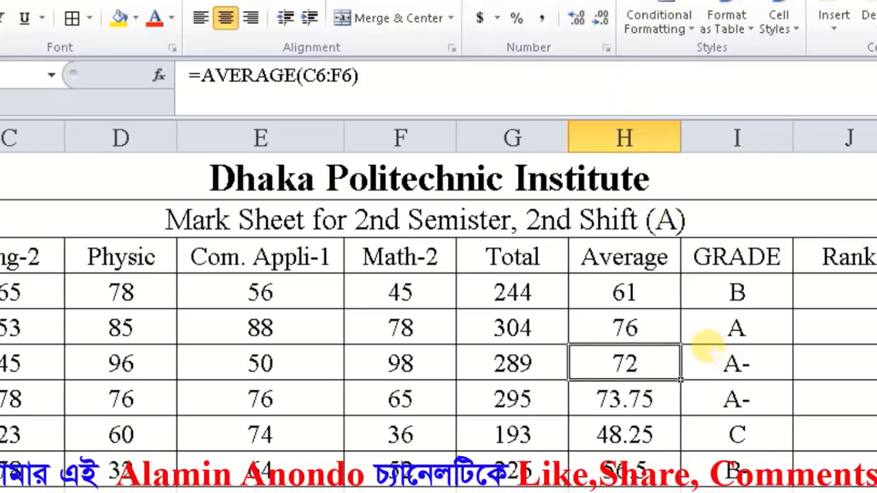
{"action": "left_click", "coordinate": [587, 396]}
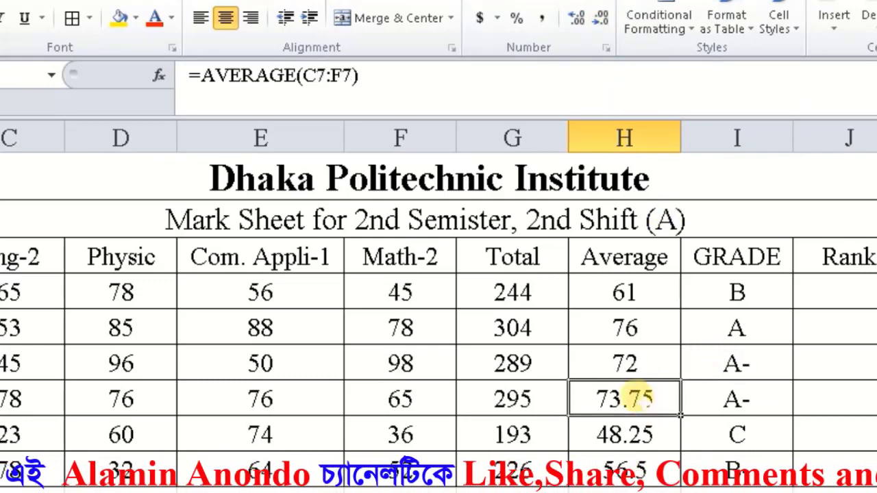
{"action": "left_click", "coordinate": [599, 20]}
{"action": "left_click", "coordinate": [599, 21]}
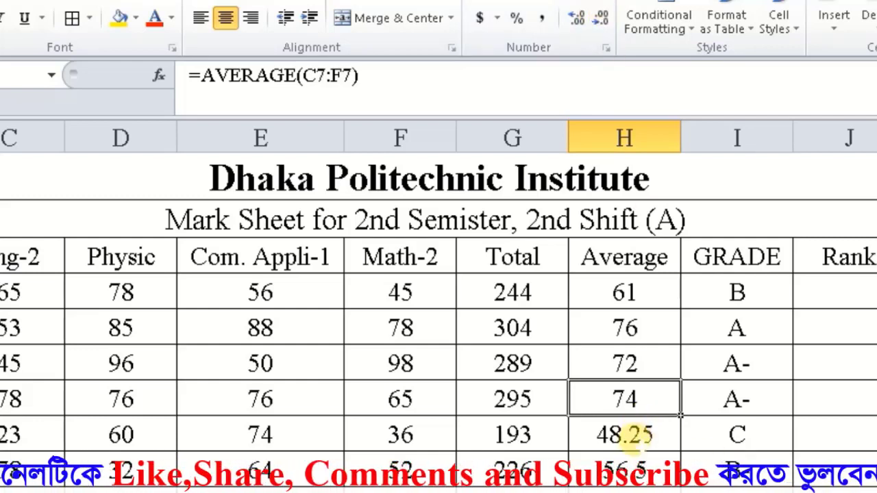
{"action": "left_click", "coordinate": [627, 435]}
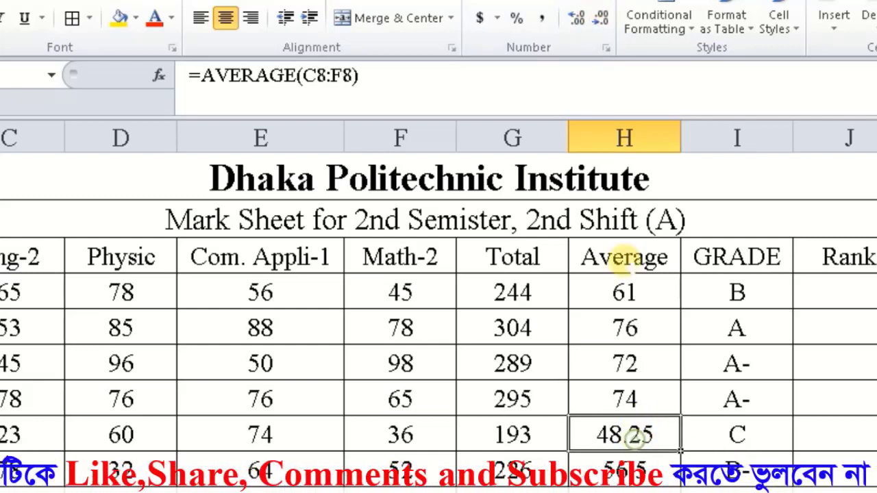
{"action": "left_click", "coordinate": [609, 18]}
{"action": "left_click", "coordinate": [608, 19]}
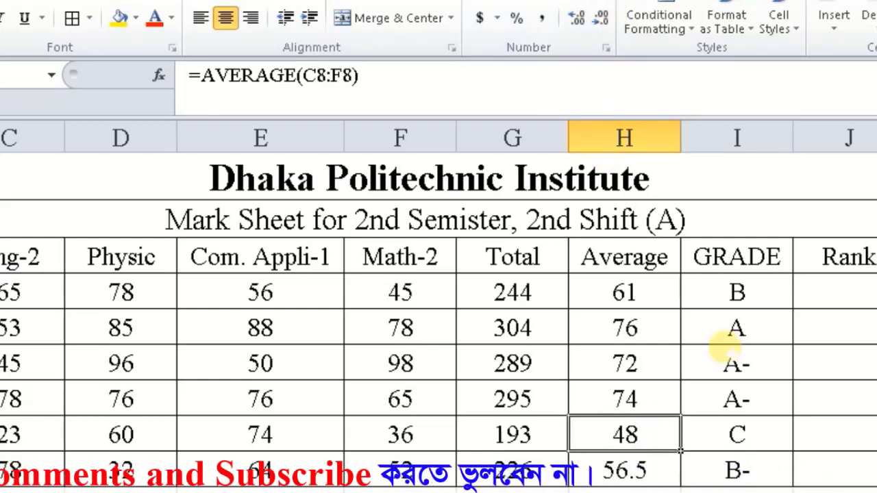
{"action": "left_click", "coordinate": [627, 470]}
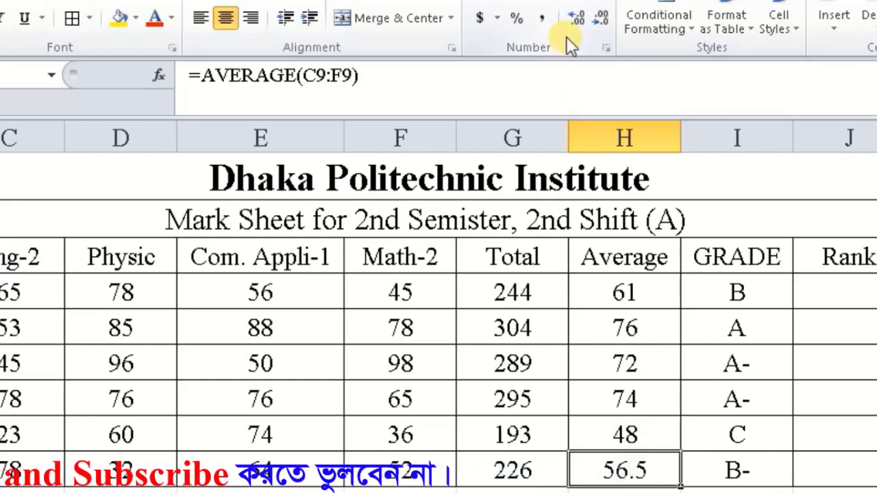
{"action": "left_click", "coordinate": [600, 18]}
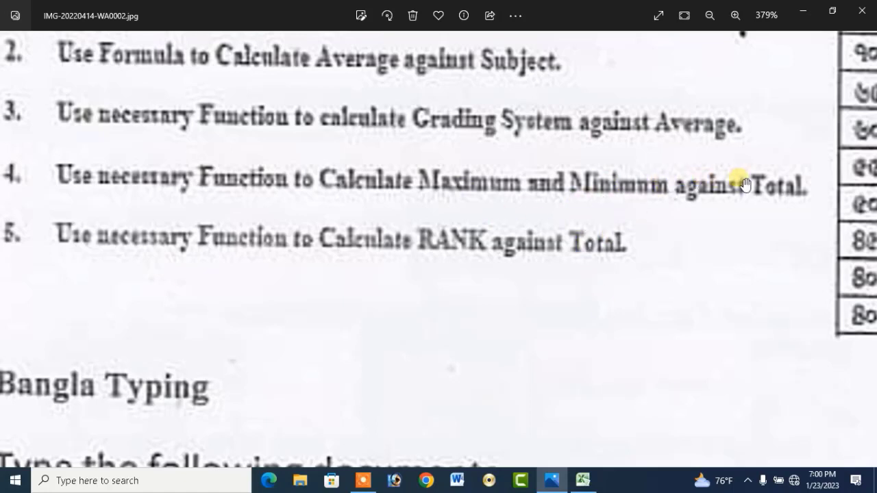
- Return to the Excel workbook and enter =MAX(G4:G9) in K4 to find the highest total
{"action": "left_click", "coordinate": [583, 481]}
{"action": "left_click", "coordinate": [695, 226]}
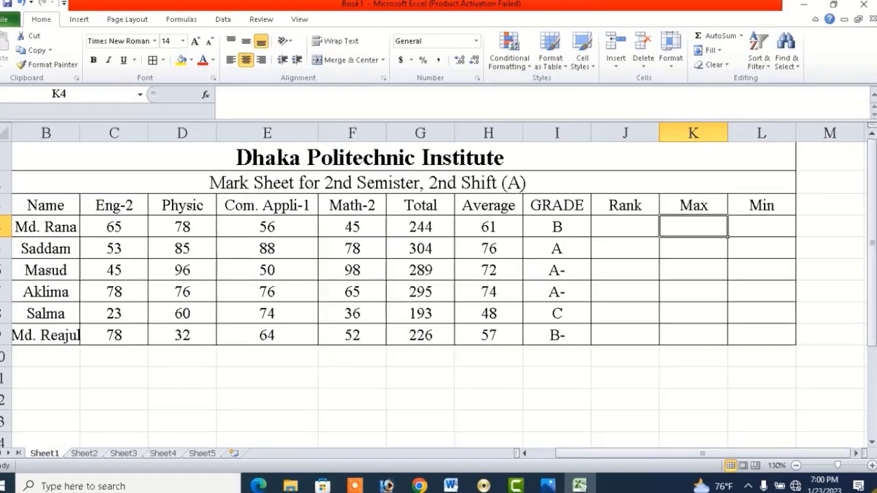
{"action": "type", "text": "=MA"}
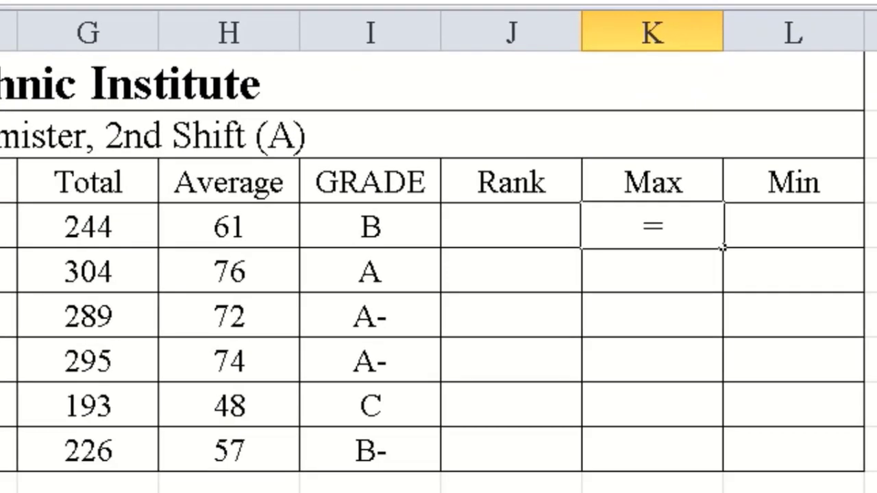
{"action": "type", "text": "X"}
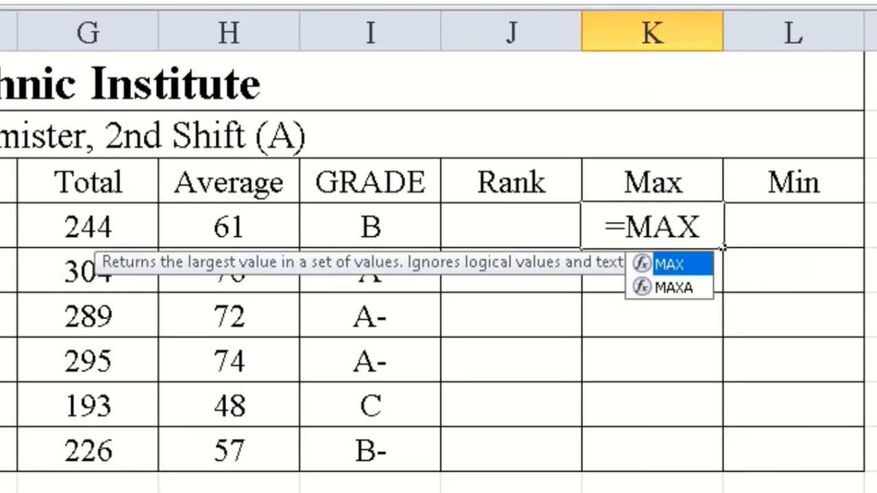
{"action": "type", "text": "("}
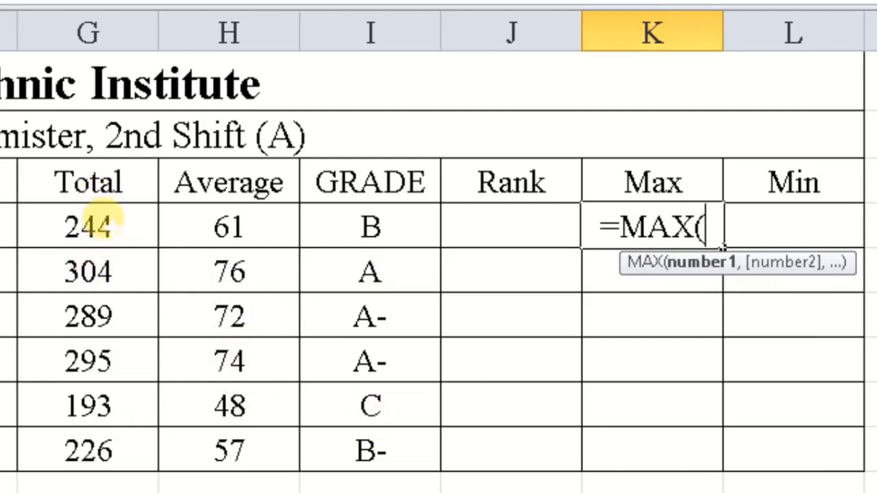
{"action": "left_click_drag", "start_coordinate": [103, 221], "coordinate": [110, 446]}
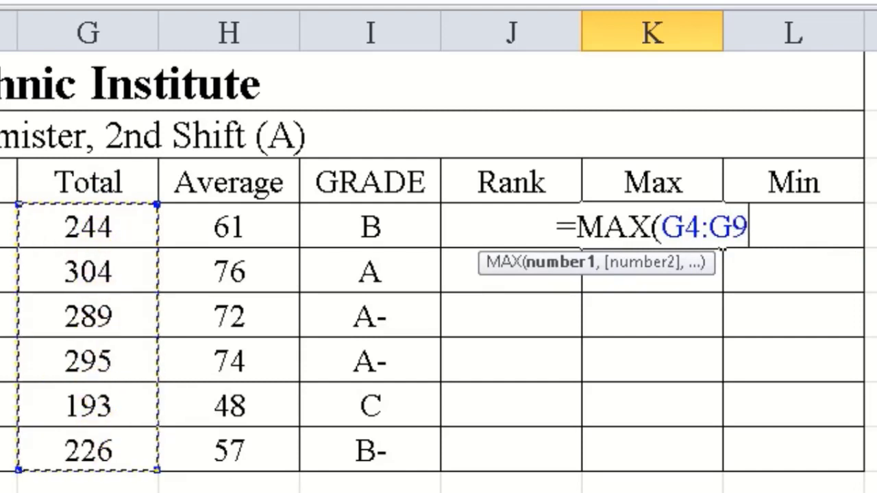
{"action": "type", "text": ")"}
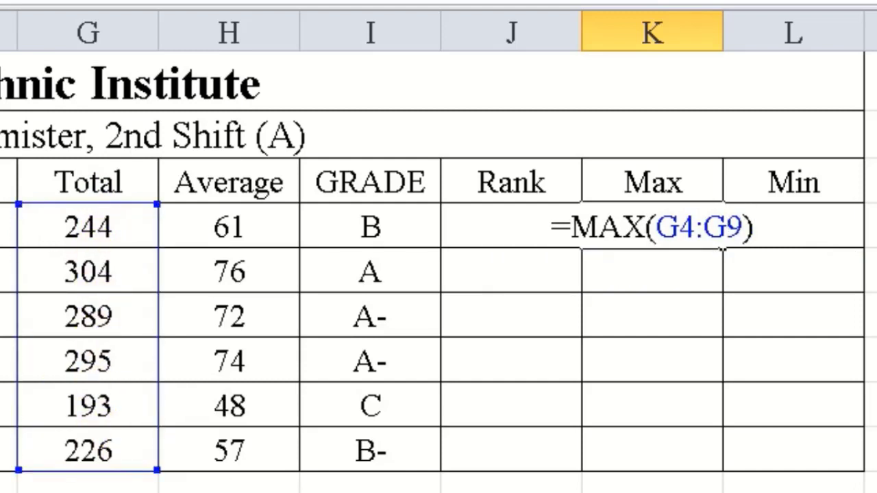
{"action": "key", "text": "Return"}
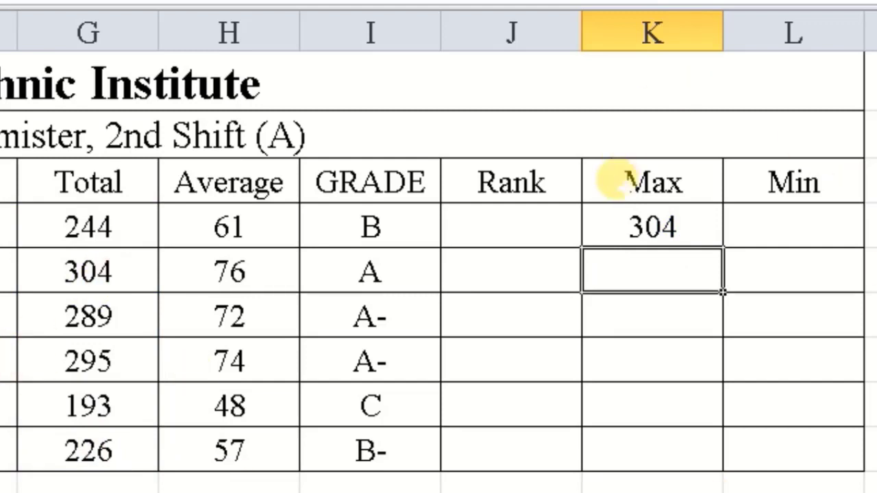
- Enter =MIN(G4:G9) in L4 to find the lowest total
{"action": "left_click", "coordinate": [808, 216]}
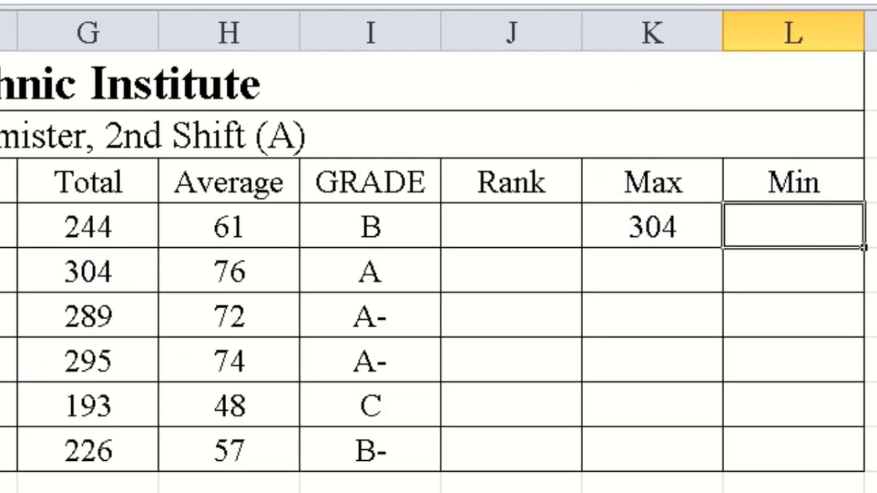
{"action": "type", "text": "=MIN"}
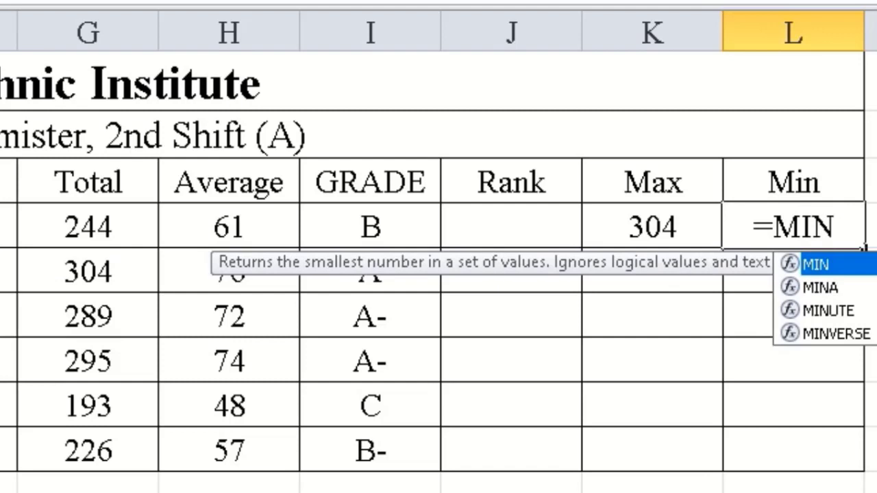
{"action": "type", "text": "("}
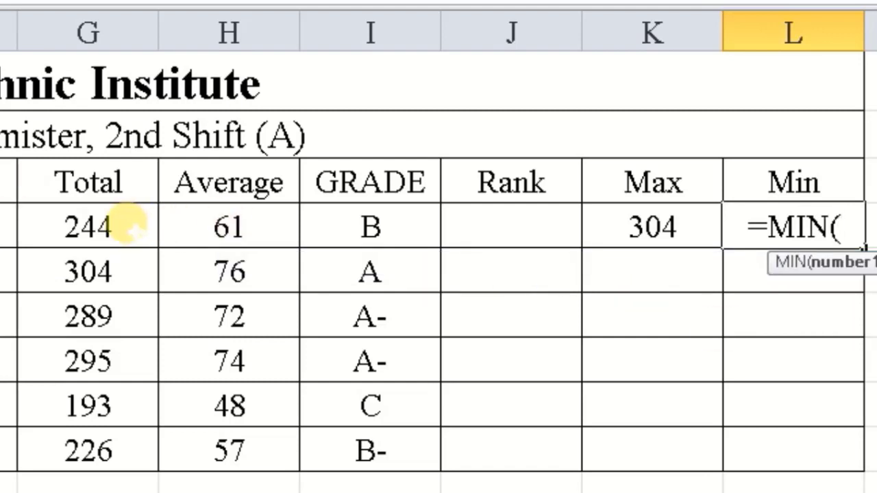
{"action": "left_click_drag", "start_coordinate": [133, 227], "coordinate": [137, 435]}
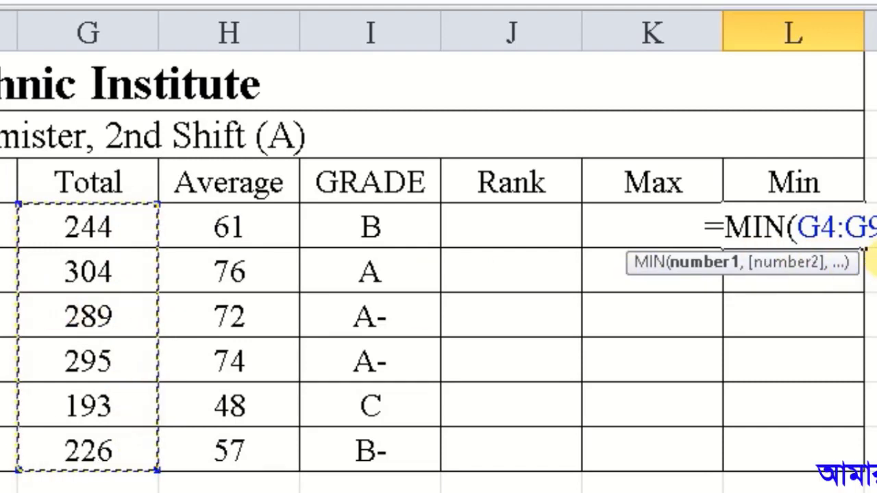
{"action": "type", "text": ")"}
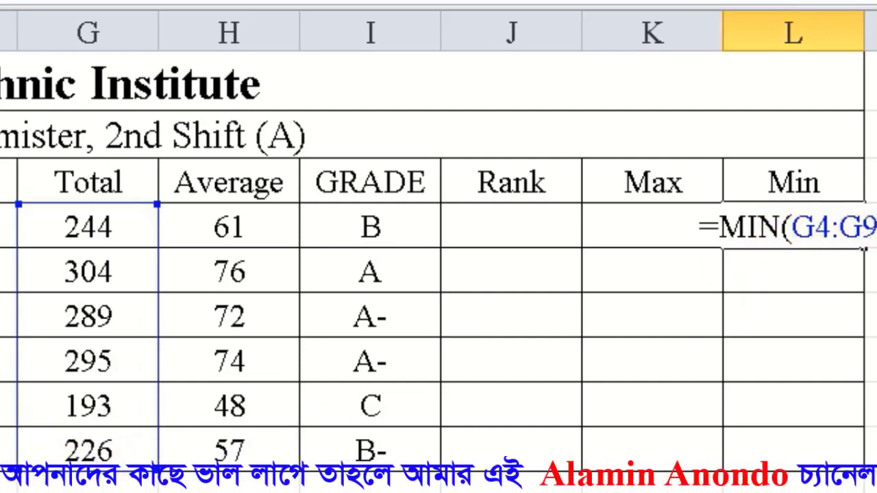
{"action": "key", "text": "Return"}
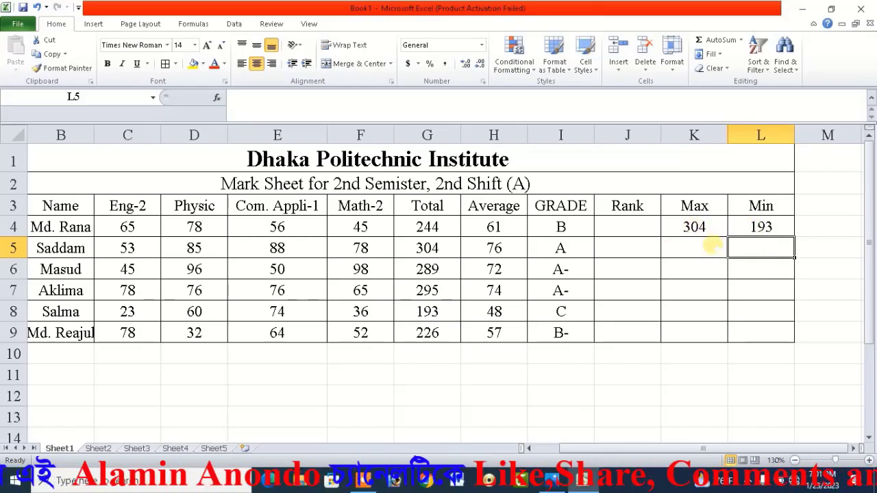
- Merge and center K4:K9 and L4:L9 as two separate cells, and middle-align the contents of each vertically
{"action": "left_click_drag", "start_coordinate": [712, 226], "coordinate": [712, 333]}
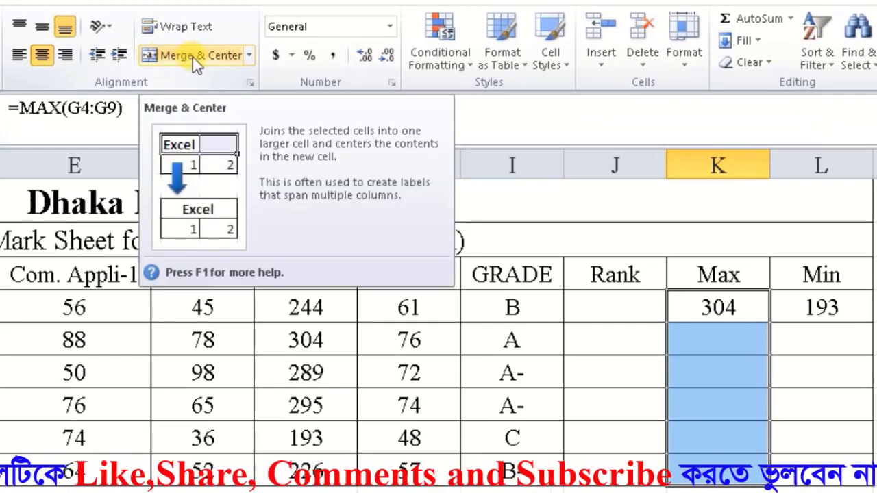
{"action": "left_click", "coordinate": [203, 55]}
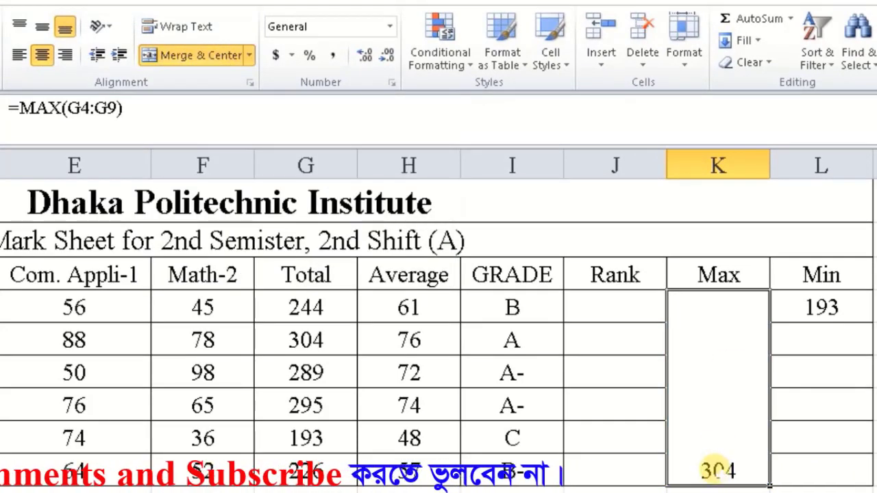
{"action": "left_click", "coordinate": [42, 29]}
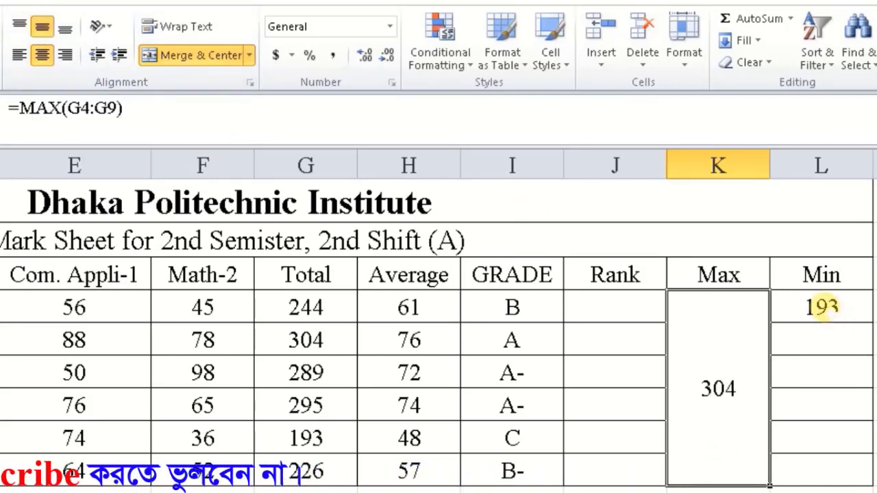
{"action": "left_click_drag", "start_coordinate": [819, 308], "coordinate": [845, 464]}
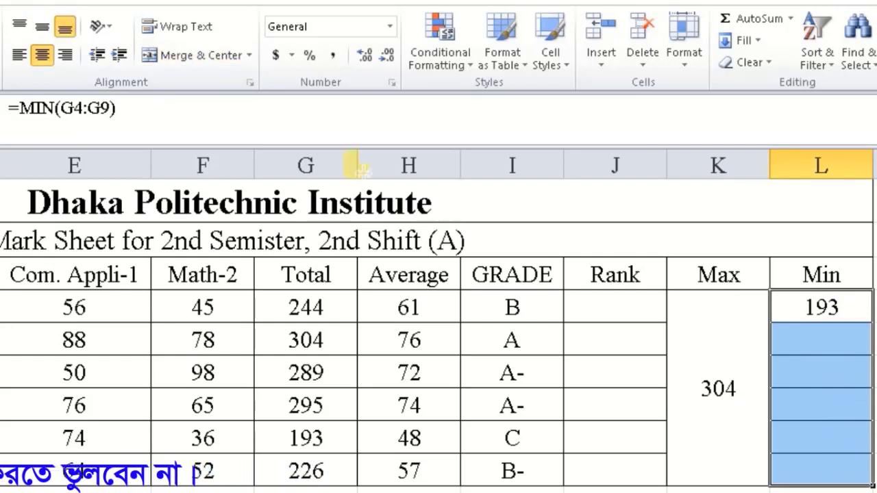
{"action": "left_click", "coordinate": [200, 60]}
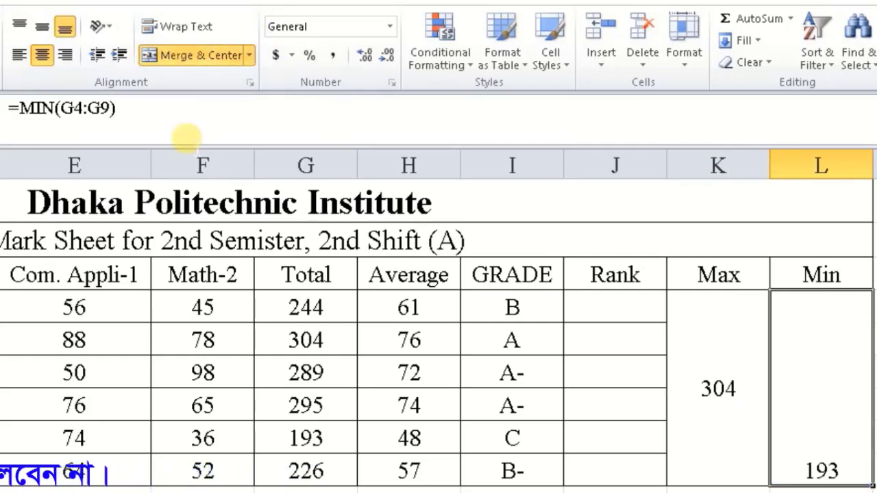
{"action": "left_click", "coordinate": [45, 29]}
{"action": "left_click", "coordinate": [875, 437]}
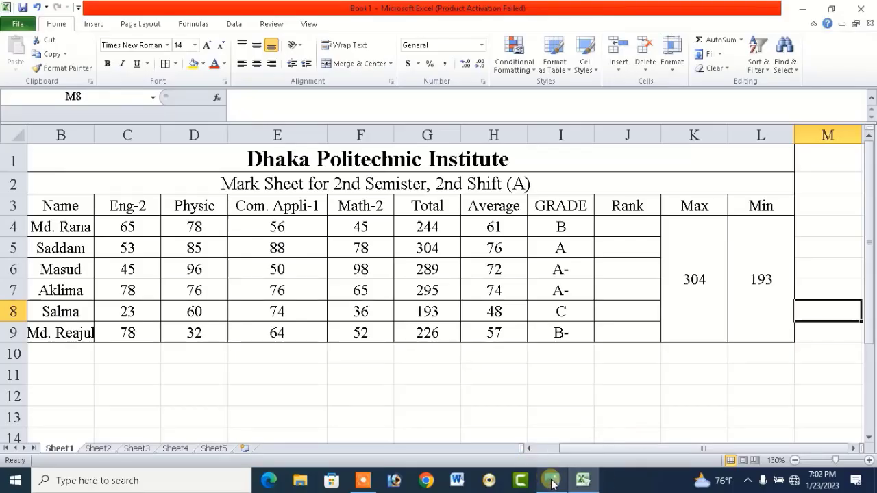
- Check the rank task in the reference image, return to the Excel workbook and enter =RANK(G4,G4:G9) in J4
{"action": "left_click", "coordinate": [551, 480]}
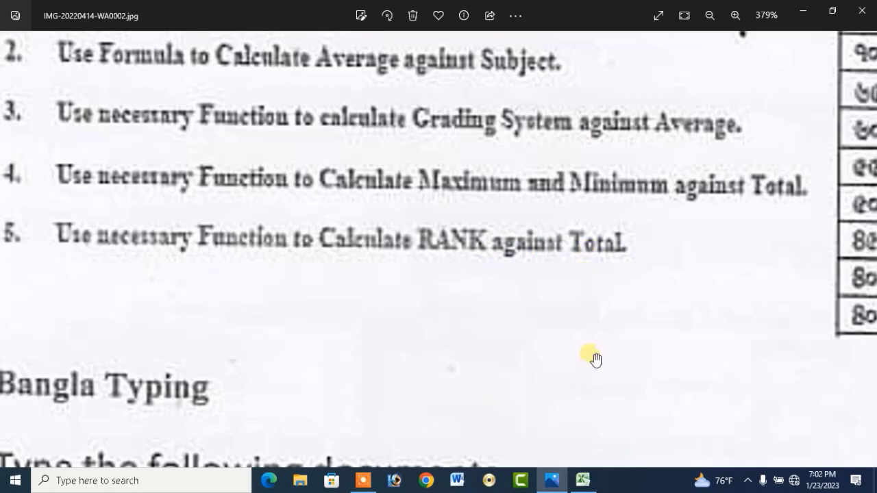
{"action": "left_click", "coordinate": [583, 481]}
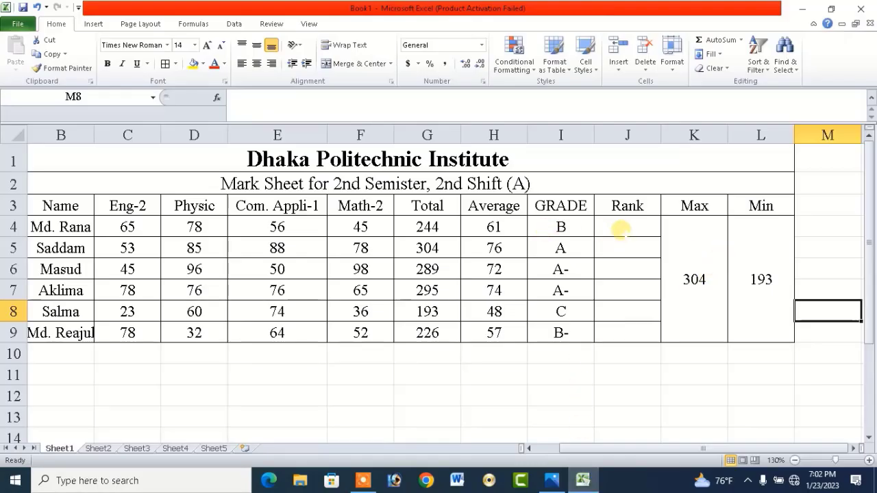
{"action": "left_click", "coordinate": [624, 227]}
{"action": "type", "text": "="}
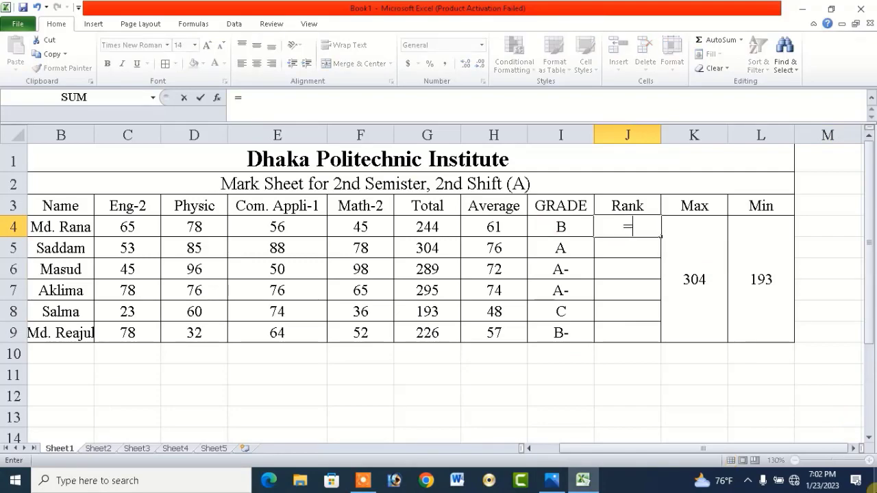
{"action": "type", "text": "RAN"}
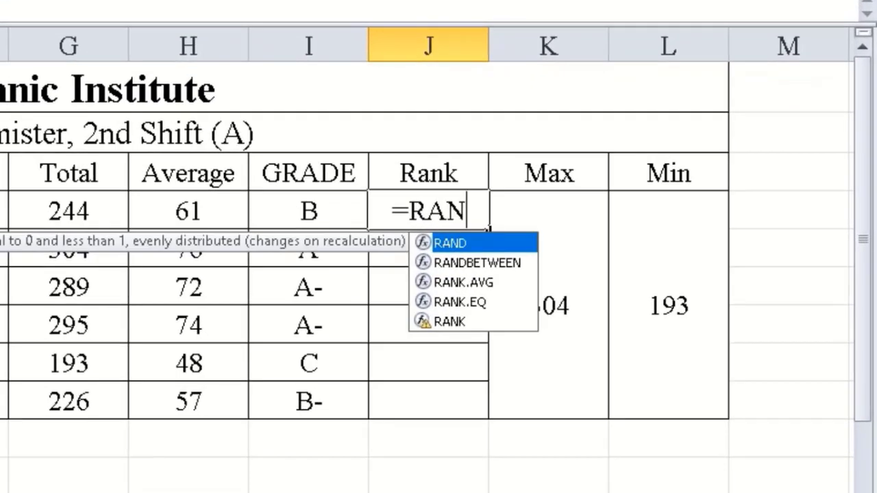
{"action": "type", "text": "K"}
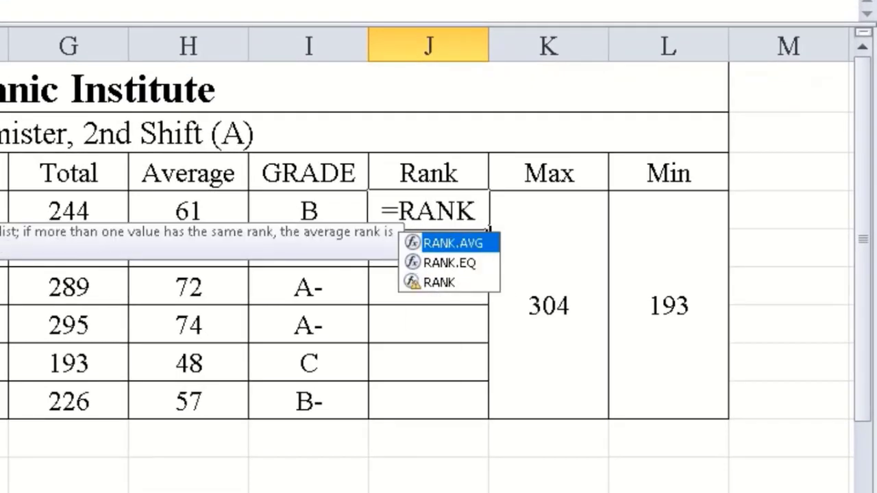
{"action": "type", "text": "("}
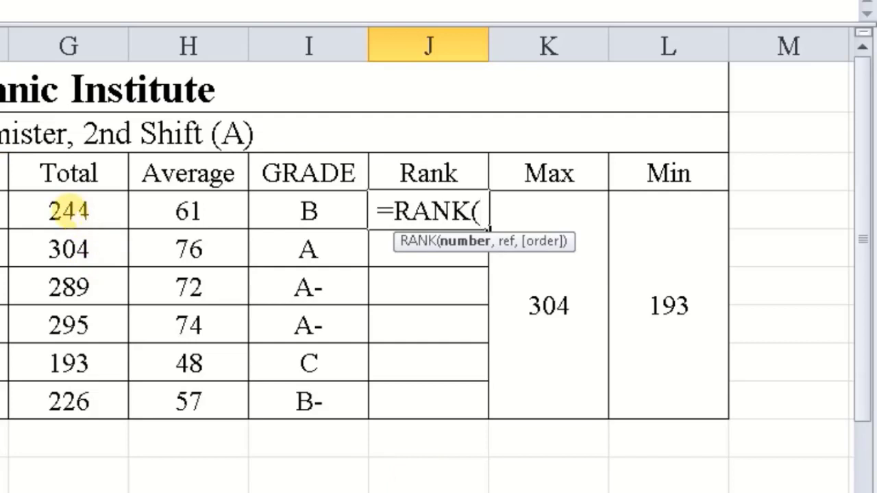
{"action": "left_click", "coordinate": [72, 214]}
{"action": "type", "text": ","}
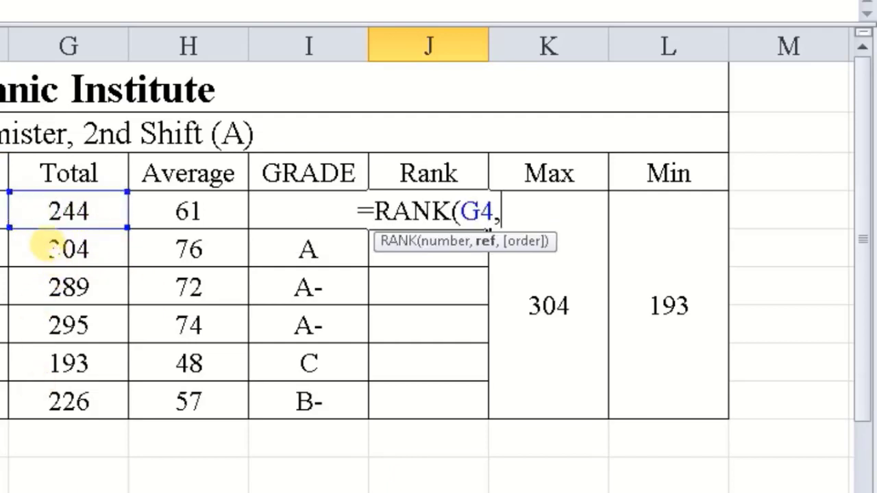
{"action": "left_click", "coordinate": [69, 211]}
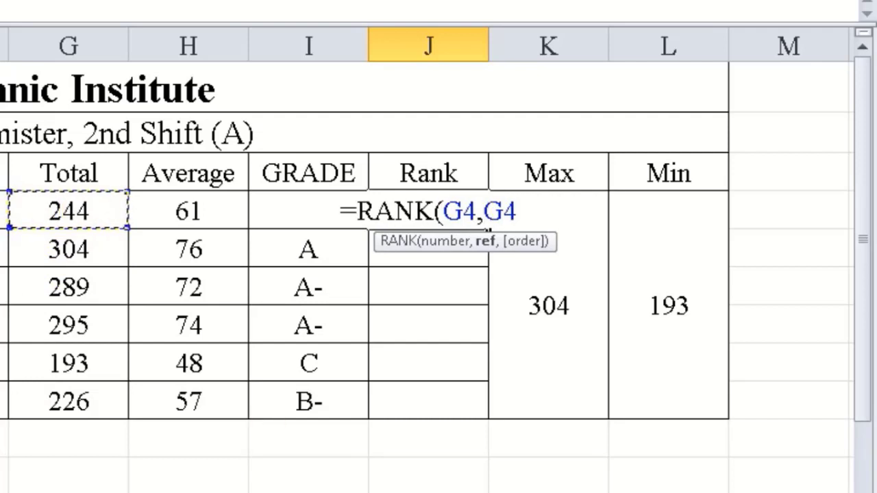
{"action": "left_click_drag", "start_coordinate": [69, 211], "coordinate": [63, 388]}
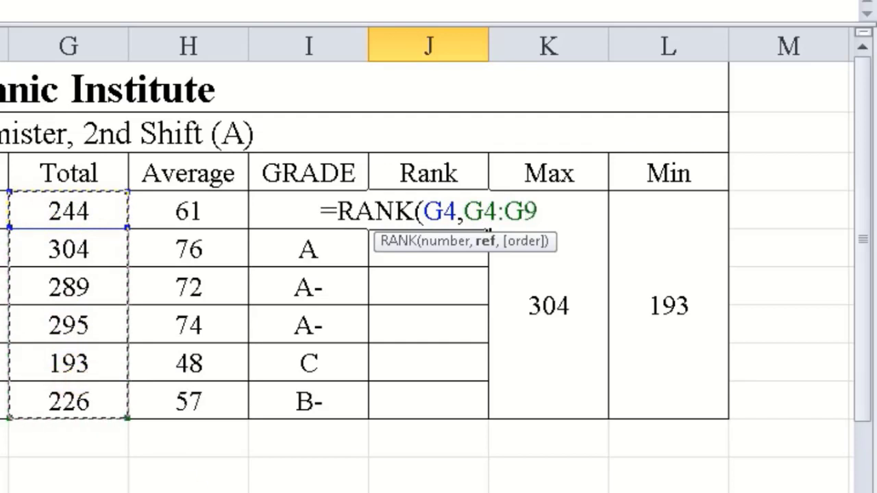
{"action": "type", "text": ")"}
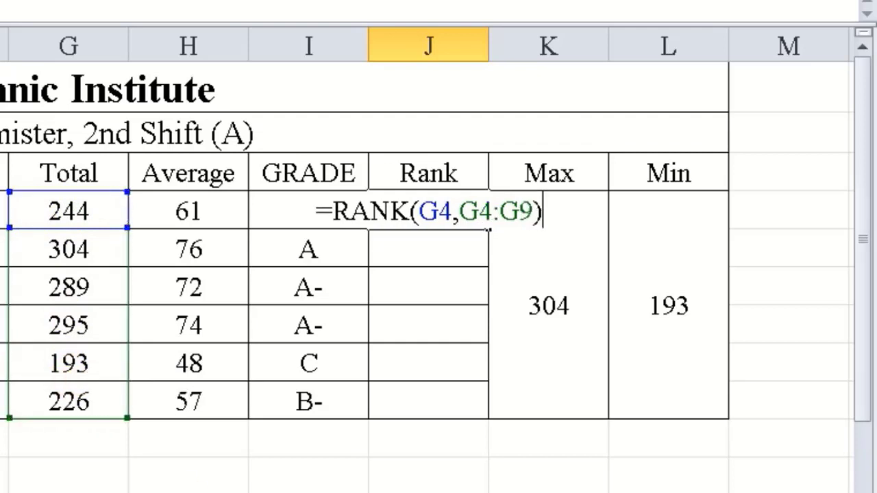
{"action": "key", "text": "Return"}
- Fill the rank formula with its relative range from J4 down to J9
{"action": "left_click", "coordinate": [452, 209]}
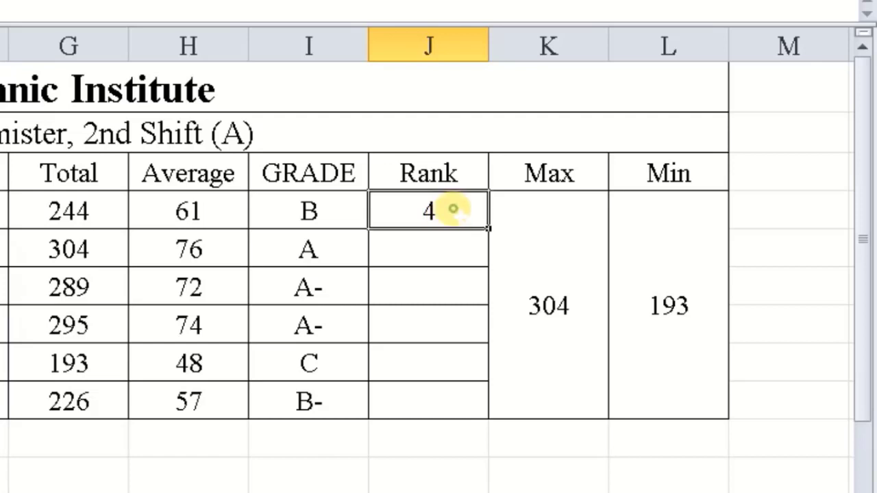
{"action": "double_click", "coordinate": [488, 227]}
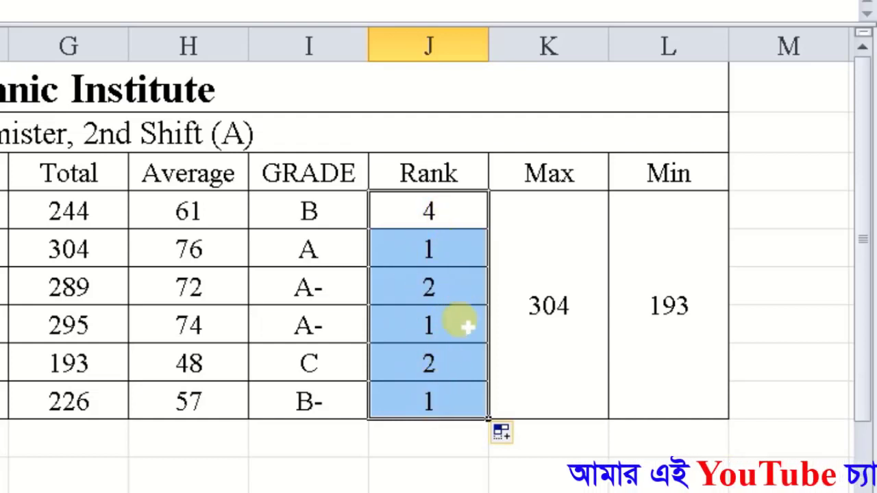
{"action": "left_click", "coordinate": [445, 442]}
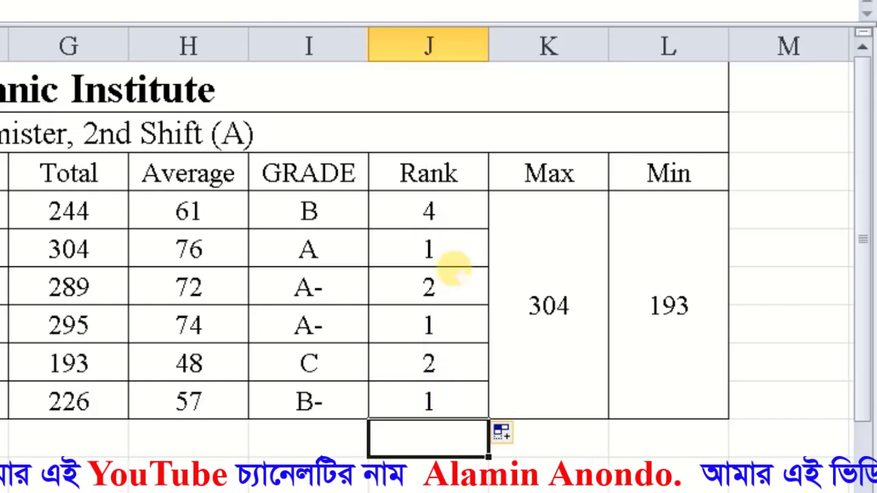
- Make the range in J4's rank formula absolute as $G$4:$G$9 and fill the corrected formula down to J9
{"action": "left_click", "coordinate": [452, 211]}
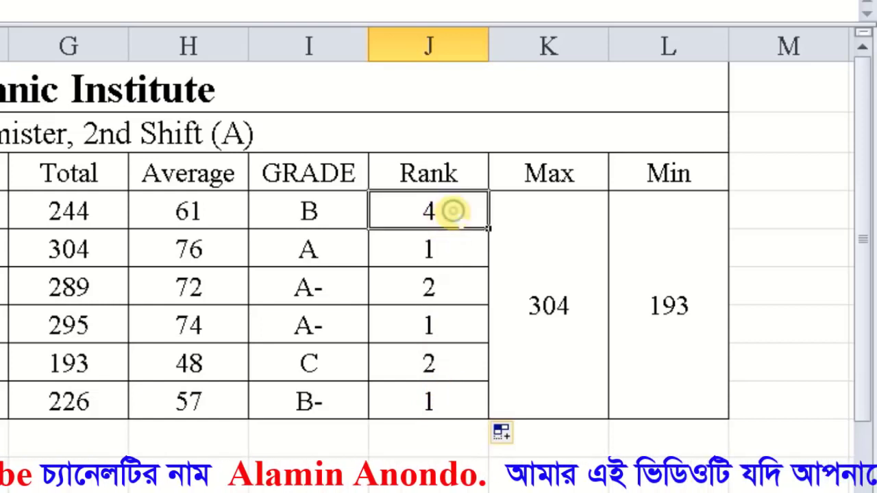
{"action": "double_click", "coordinate": [452, 211]}
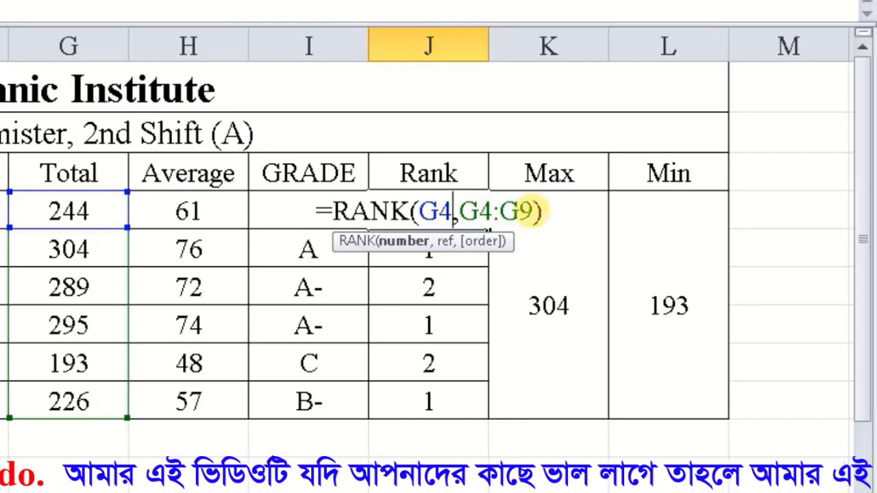
{"action": "left_click_drag", "start_coordinate": [531, 211], "coordinate": [459, 211]}
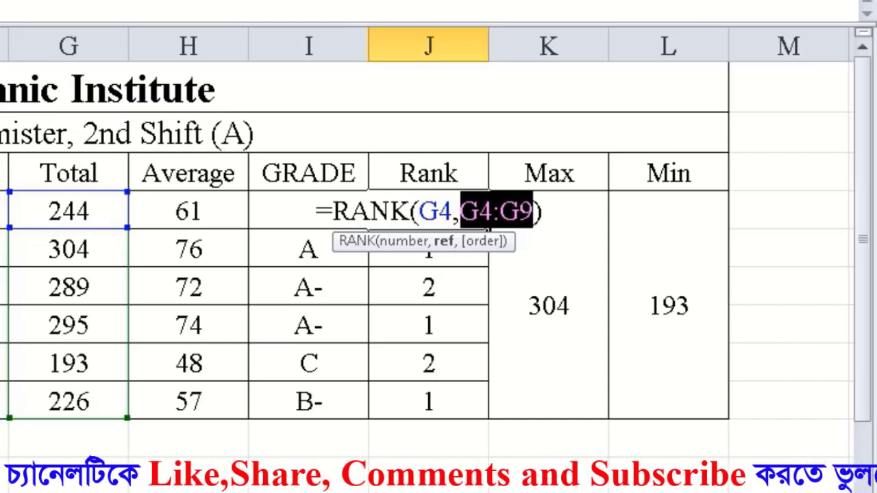
{"action": "key", "text": "F4"}
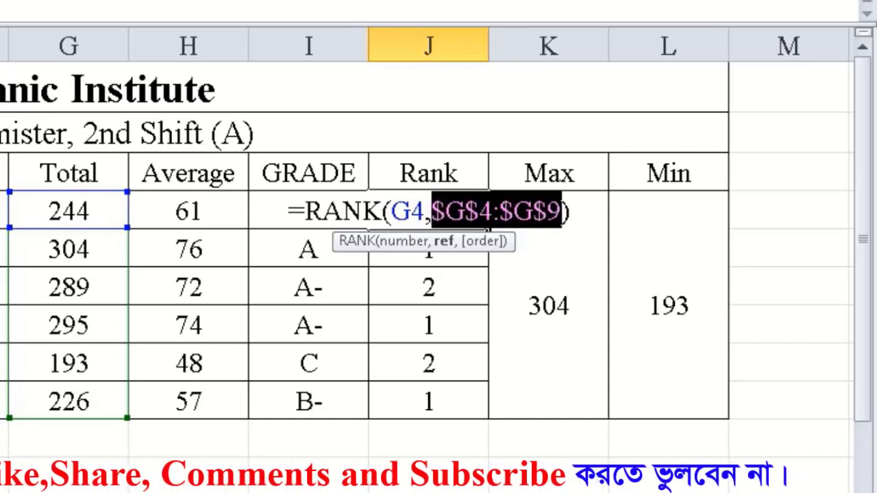
{"action": "key", "text": "Return"}
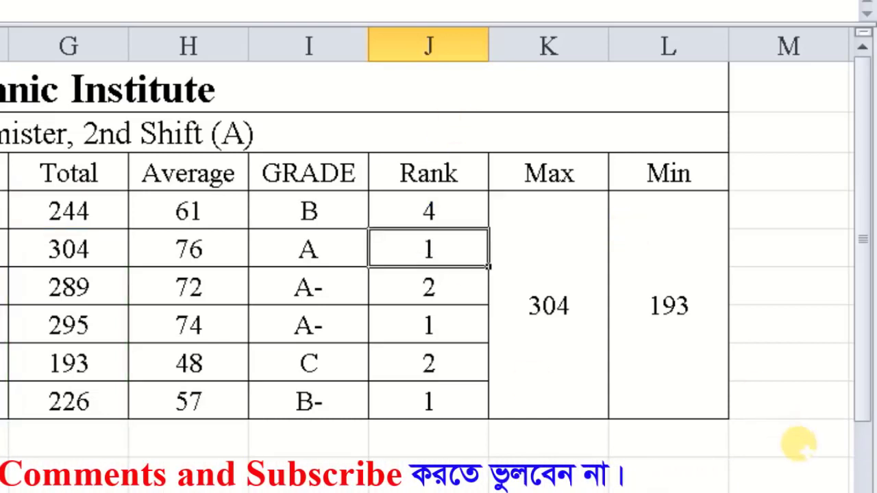
{"action": "left_click", "coordinate": [441, 207]}
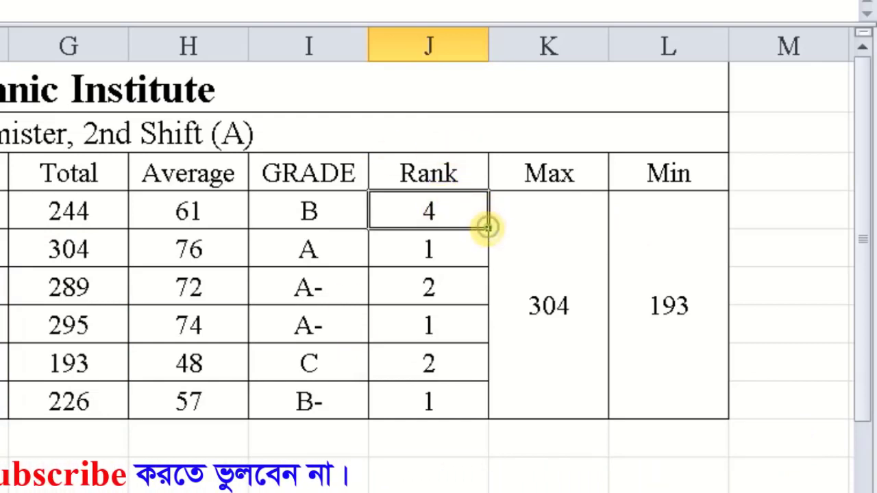
{"action": "left_click_drag", "start_coordinate": [487, 225], "coordinate": [480, 410]}
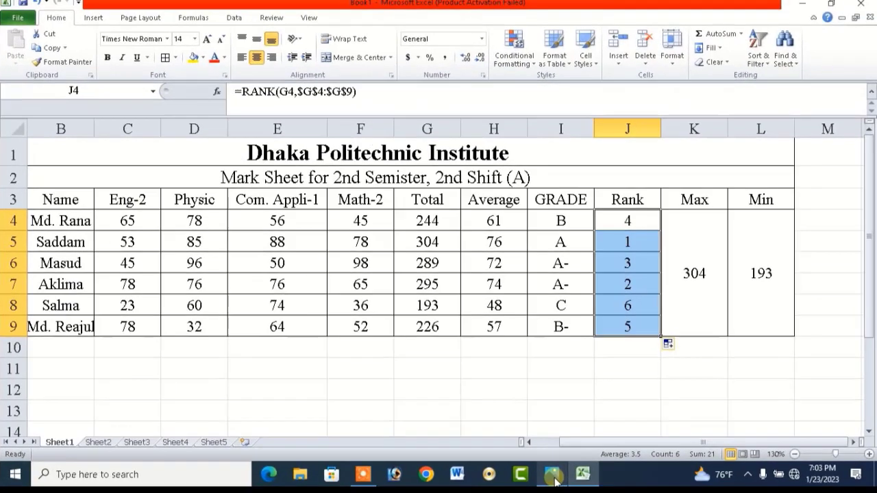
- Switch to the reference image and review the job sheet heading, mark sheet table, calculation tasks and grading scale
{"action": "mouse_move", "coordinate": [551, 474]}
{"action": "left_click", "coordinate": [505, 346]}
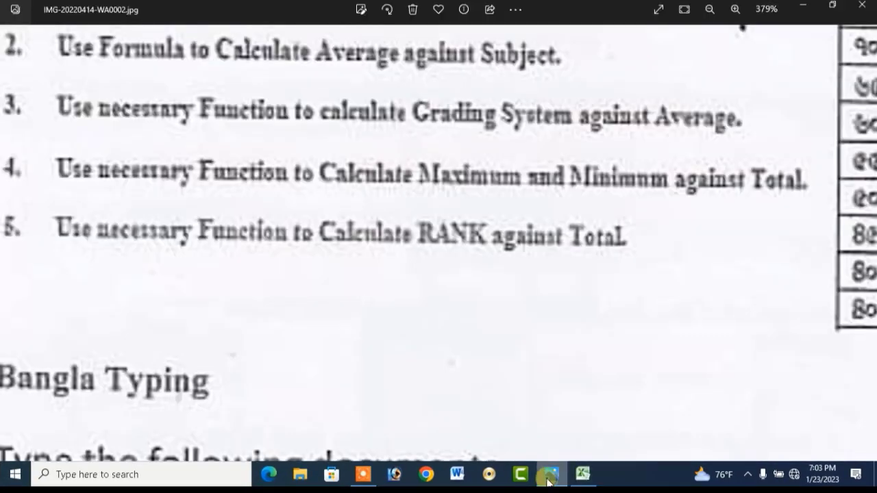
{"action": "left_click_drag", "start_coordinate": [417, 127], "coordinate": [462, 342]}
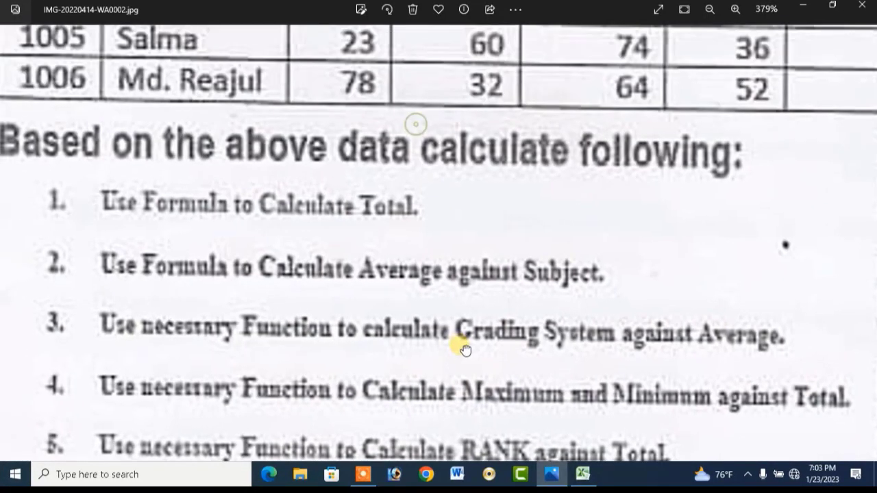
{"action": "scroll", "coordinate": [441, 272], "scroll_direction": "up", "scroll_amount": 1}
{"action": "scroll", "coordinate": [440, 272], "scroll_direction": "down", "scroll_amount": 4}
{"action": "left_click_drag", "start_coordinate": [437, 270], "coordinate": [294, 400]}
{"action": "left_click_drag", "start_coordinate": [237, 233], "coordinate": [274, 306]}
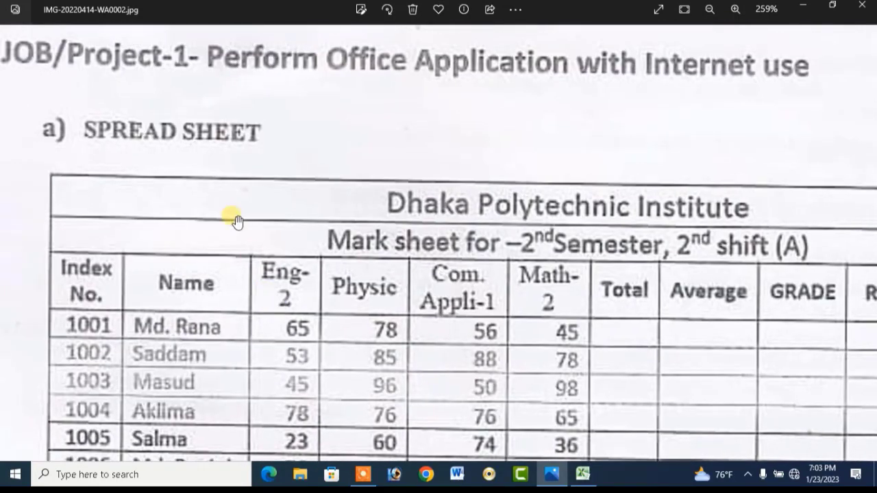
{"action": "left_click_drag", "start_coordinate": [300, 127], "coordinate": [341, 315]}
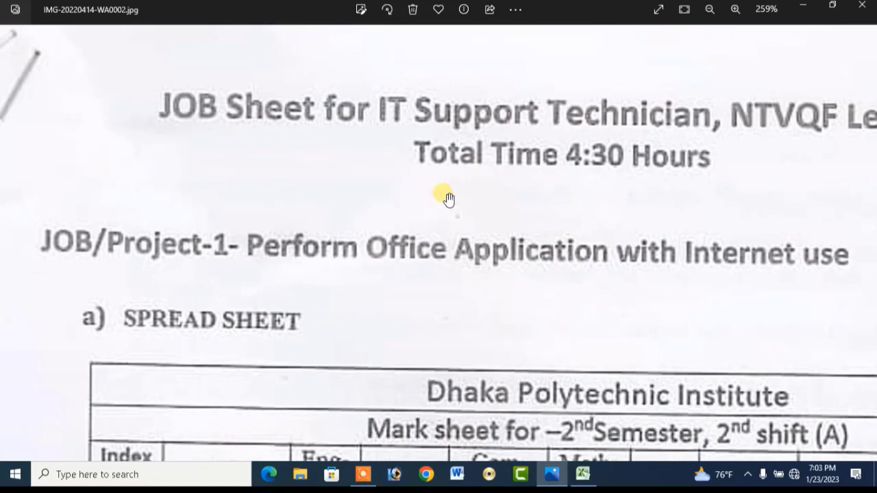
{"action": "left_click_drag", "start_coordinate": [777, 151], "coordinate": [691, 111]}
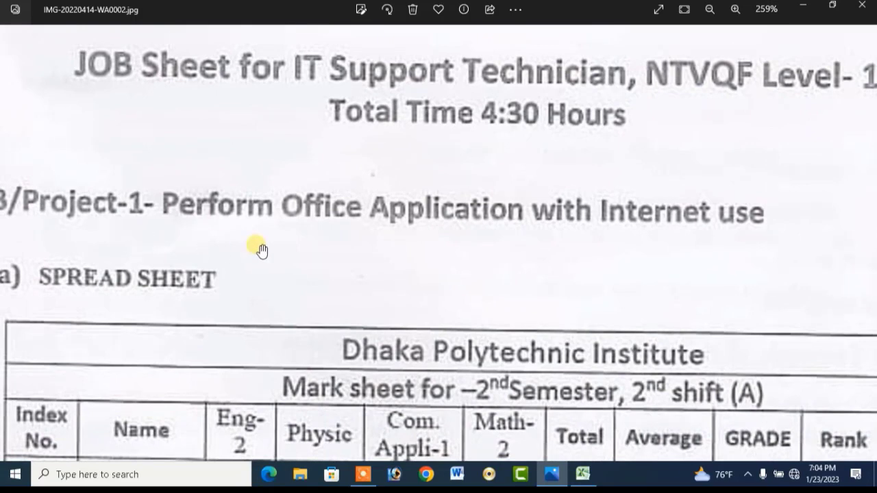
{"action": "left_click_drag", "start_coordinate": [380, 322], "coordinate": [397, 180]}
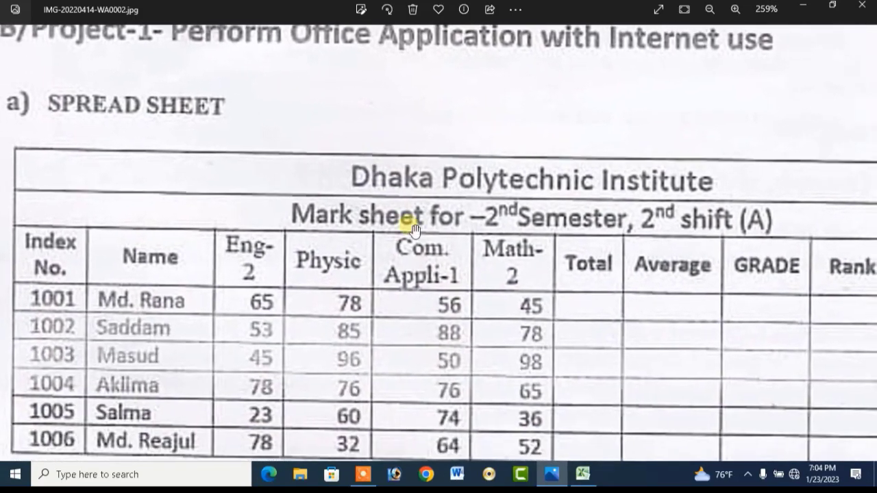
{"action": "left_click_drag", "start_coordinate": [451, 343], "coordinate": [427, 225]}
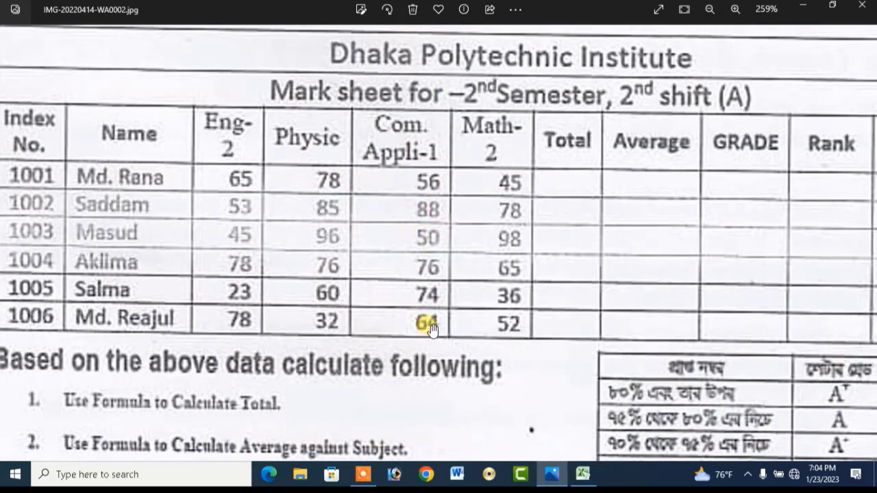
{"action": "left_click_drag", "start_coordinate": [358, 368], "coordinate": [362, 163]}
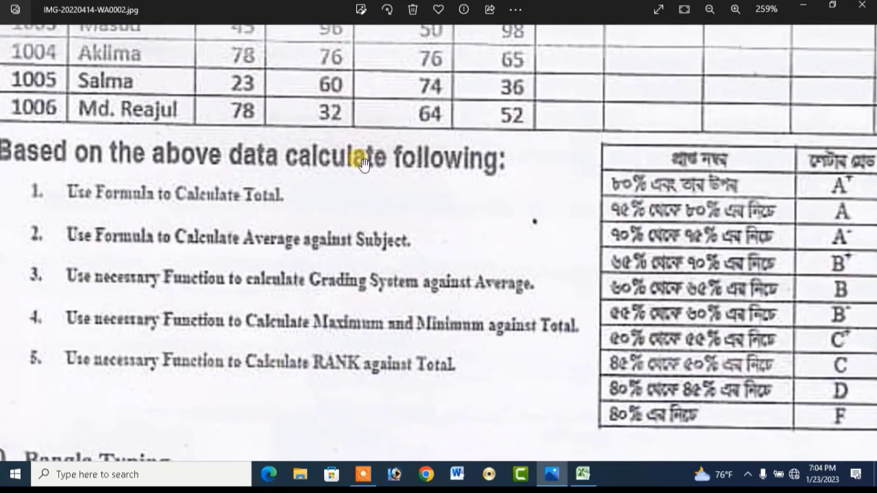